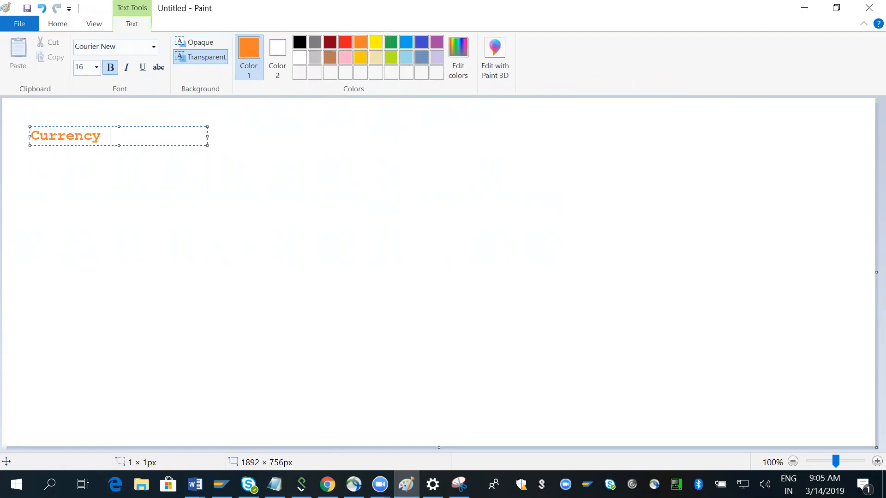
Complete the heading text as "Currency conversions :" and widen its text box so it fits on one line
{"action": "type", "text": "sions :"}
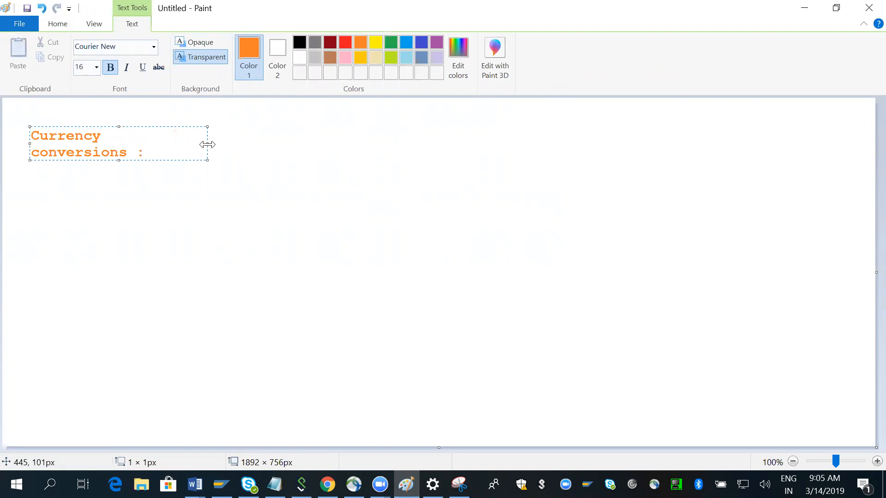
{"action": "left_click_drag", "start_coordinate": [208, 145], "coordinate": [853, 141]}
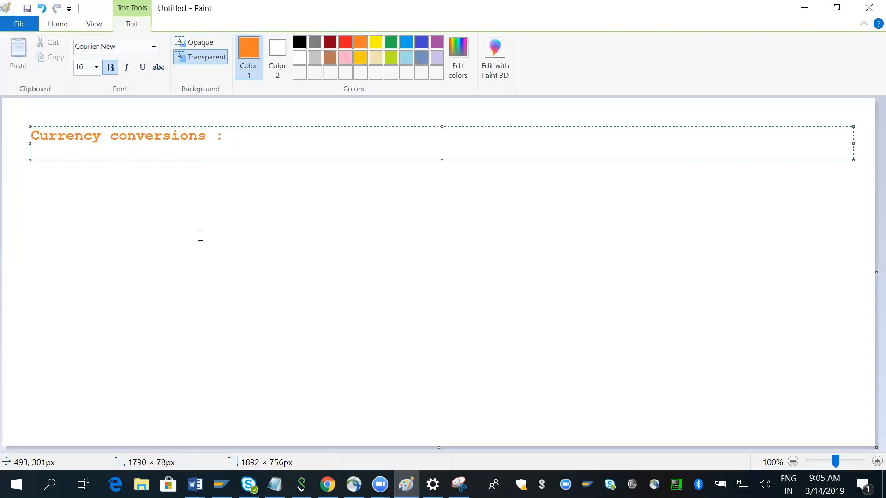
{"action": "left_click", "coordinate": [74, 215]}
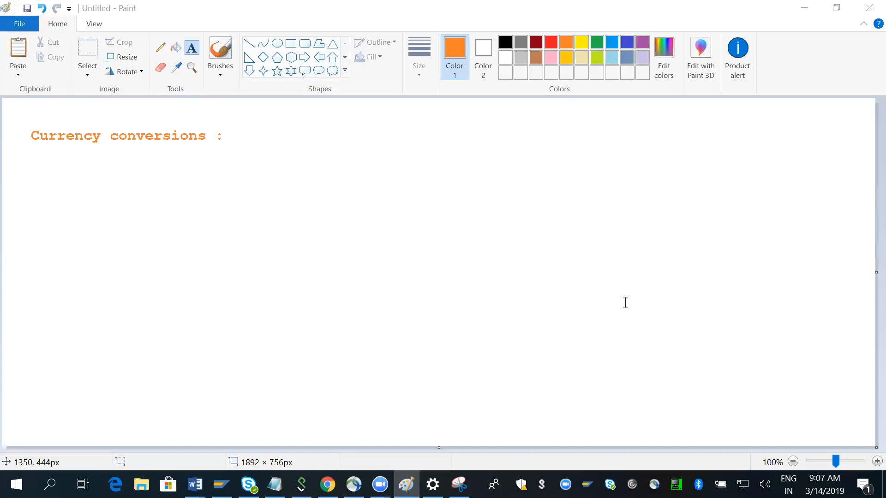
Add the text "TCURR," directly after the "Currency conversions :" heading
{"action": "left_click", "coordinate": [251, 136]}
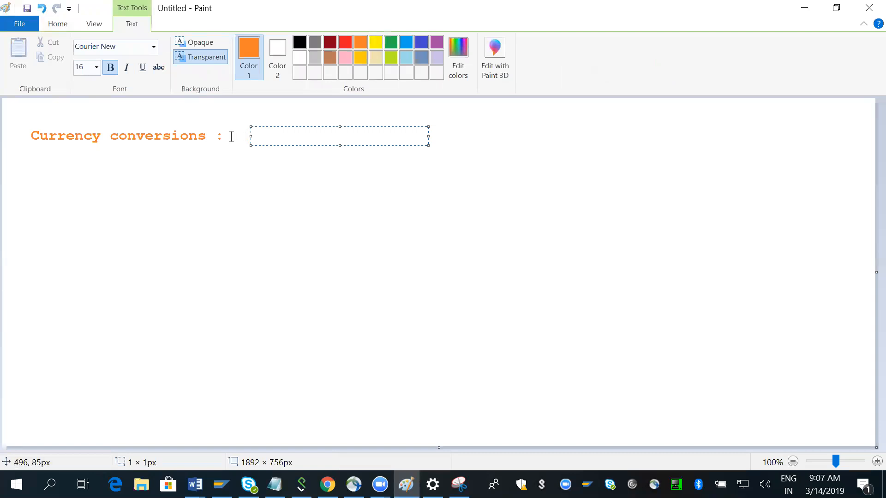
{"action": "left_click", "coordinate": [231, 136]}
{"action": "left_click", "coordinate": [231, 137]}
{"action": "type", "text": "TCURR,"}
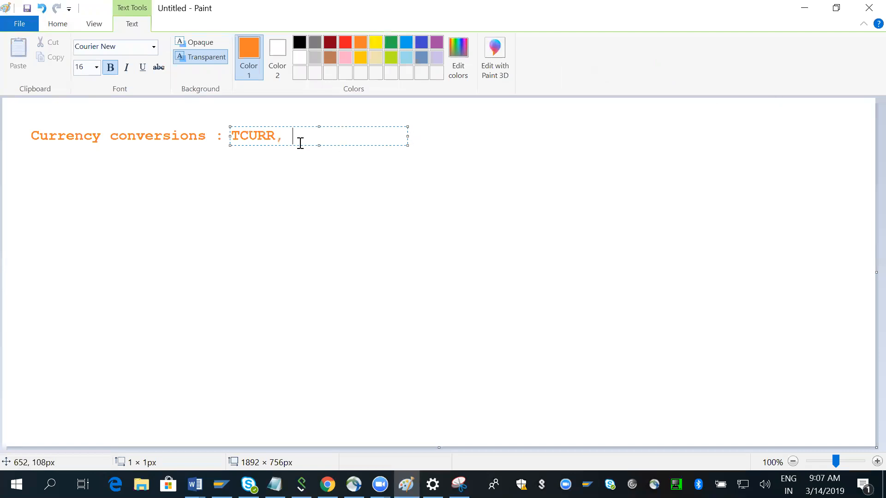
Add a new text box after "TCURR," and enter the table names TCURC, TCURX, TCURF and TCURT, separated by commas
{"action": "left_click", "coordinate": [50, 26]}
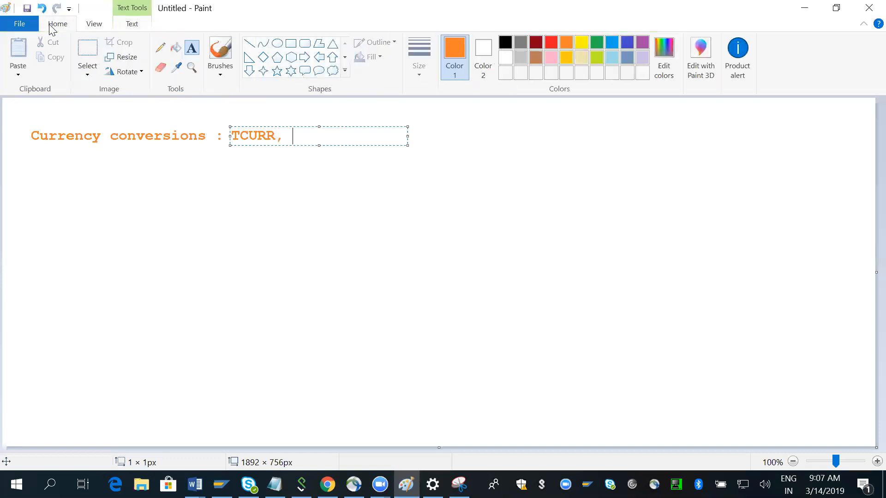
{"action": "left_click", "coordinate": [194, 51]}
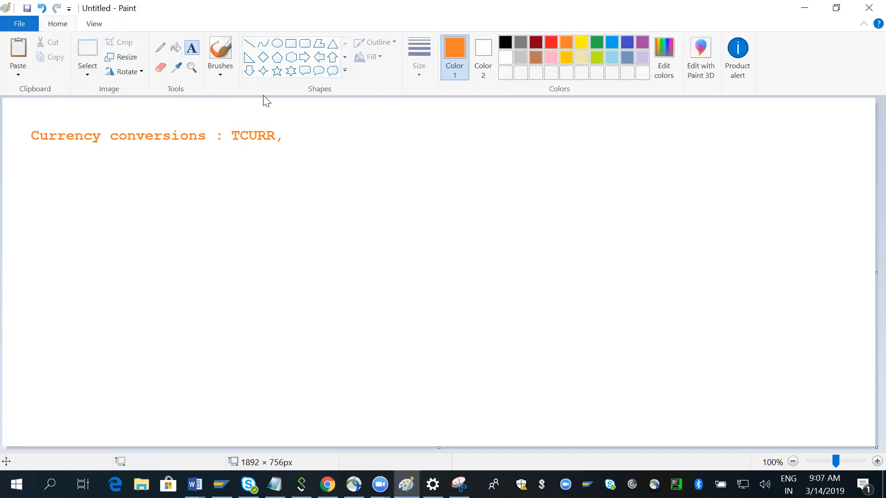
{"action": "left_click", "coordinate": [288, 134]}
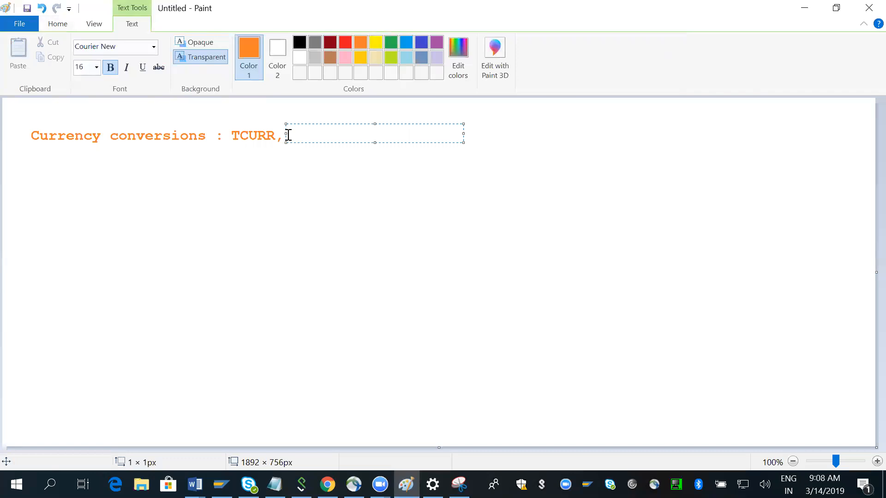
{"action": "type", "text": "TCURC, TCURX"}
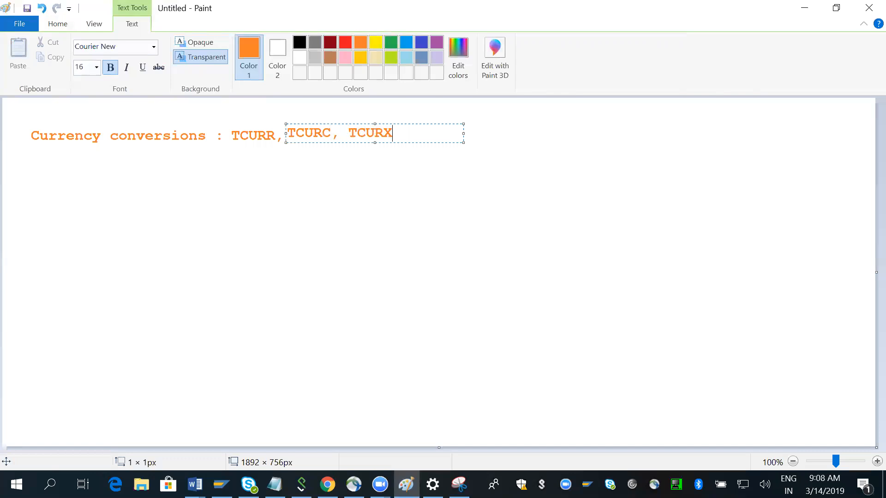
{"action": "type", "text": ", TCURF, TCURT,"}
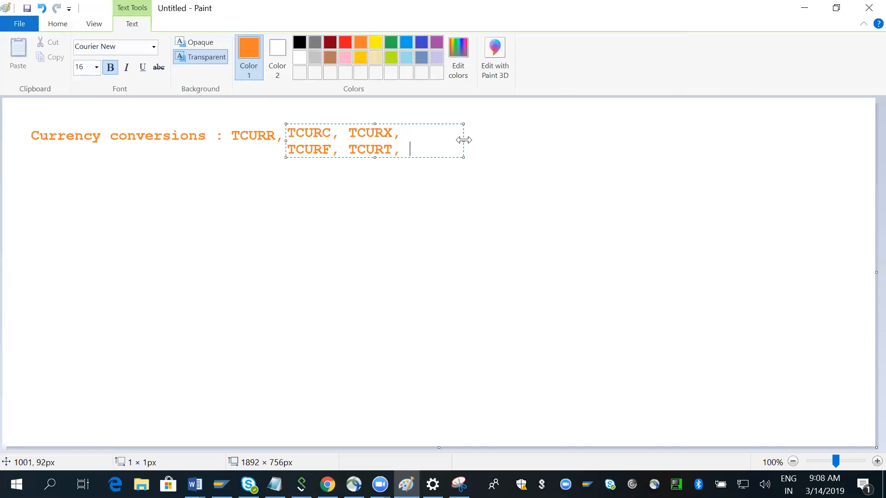
Widen the table-name text box to nearly the canvas edge and append TCURV and TCURN to the list
{"action": "left_click_drag", "start_coordinate": [463, 140], "coordinate": [857, 115]}
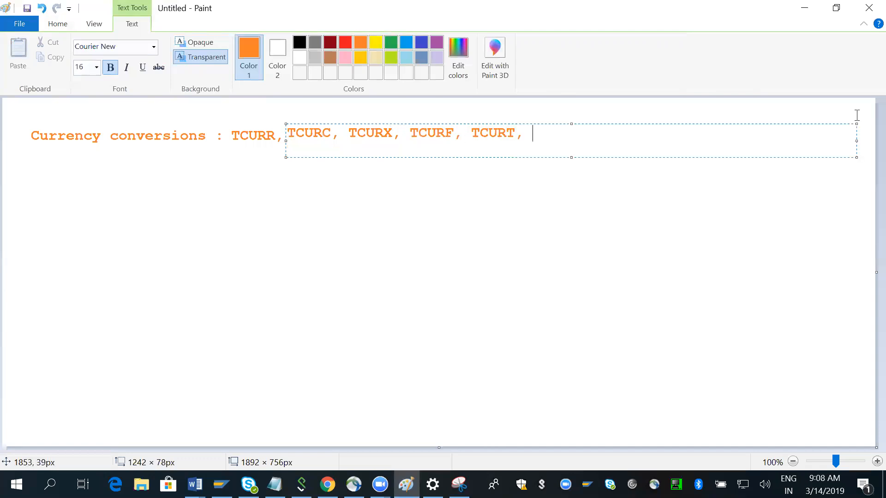
{"action": "type", "text": "TCURV, TCURN"}
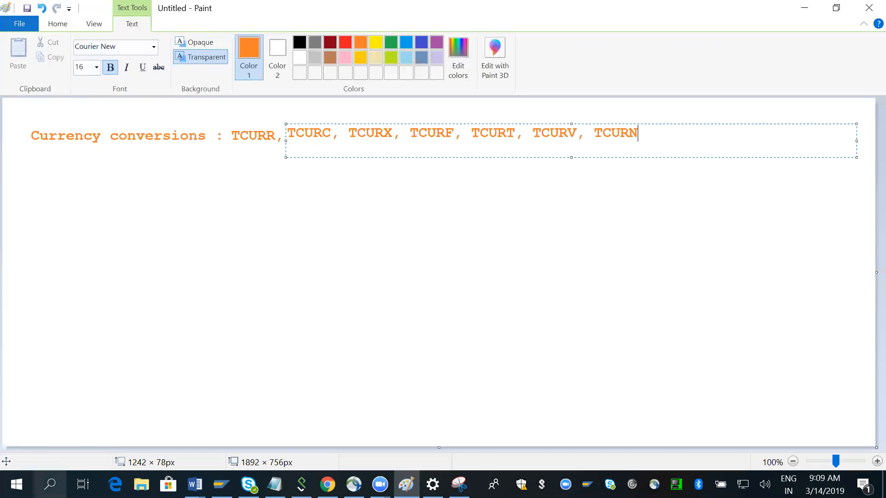
Connect to the recent Remote Desktop computer 183.82.125.202:3313, accepting its certificate errors
{"action": "left_click", "coordinate": [50, 484]}
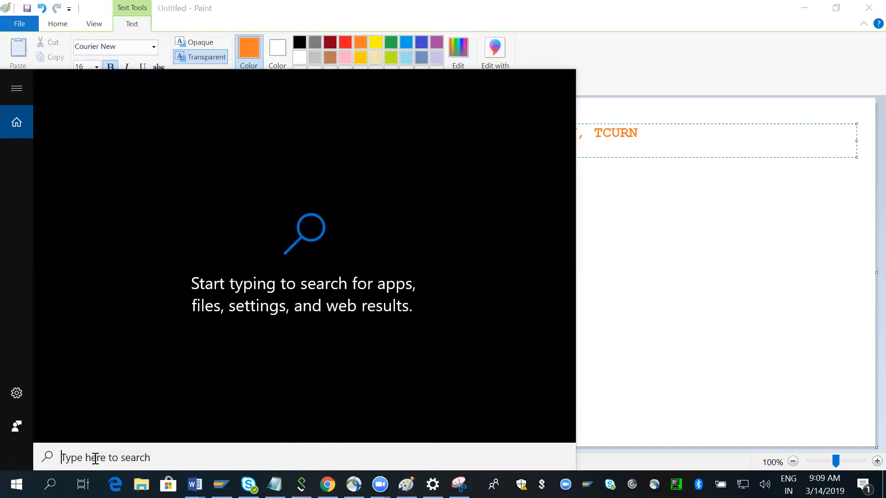
{"action": "type", "text": "re"}
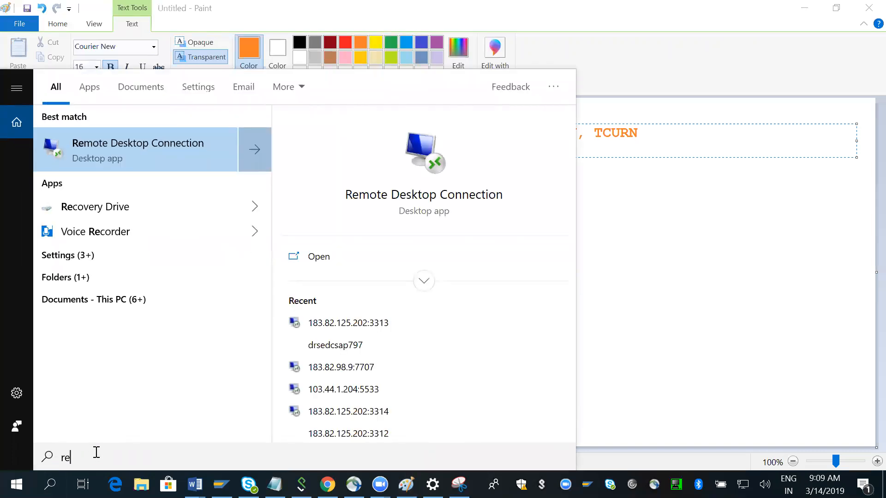
{"action": "left_click", "coordinate": [375, 322]}
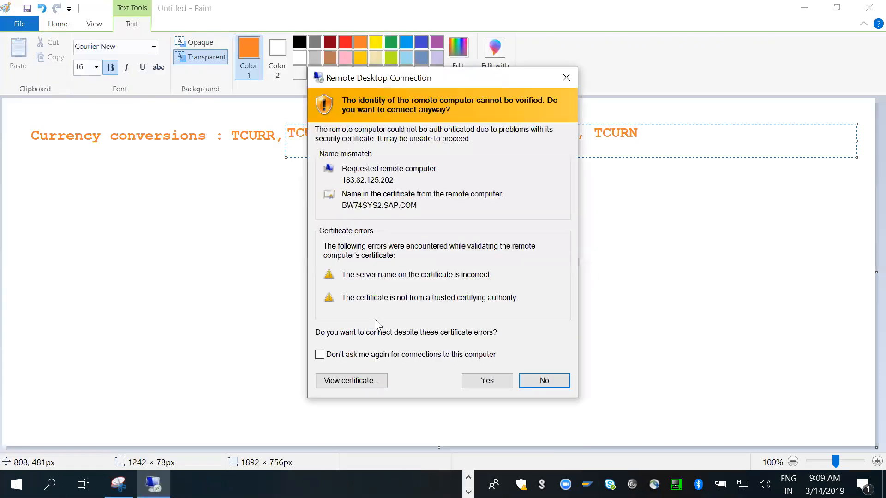
{"action": "left_click", "coordinate": [481, 382]}
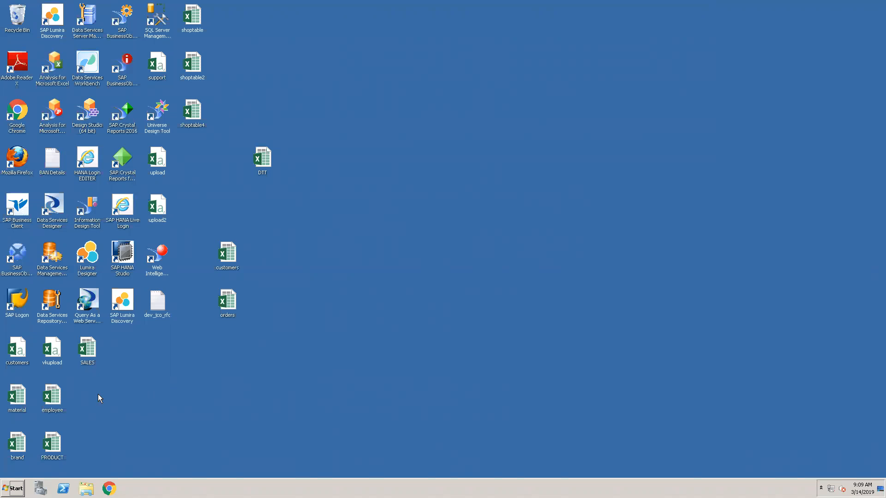
Start SAP Logon on the remote desktop and log on to ECC6EHP7 with the suggested user name and the account password
{"action": "double_click", "coordinate": [17, 303]}
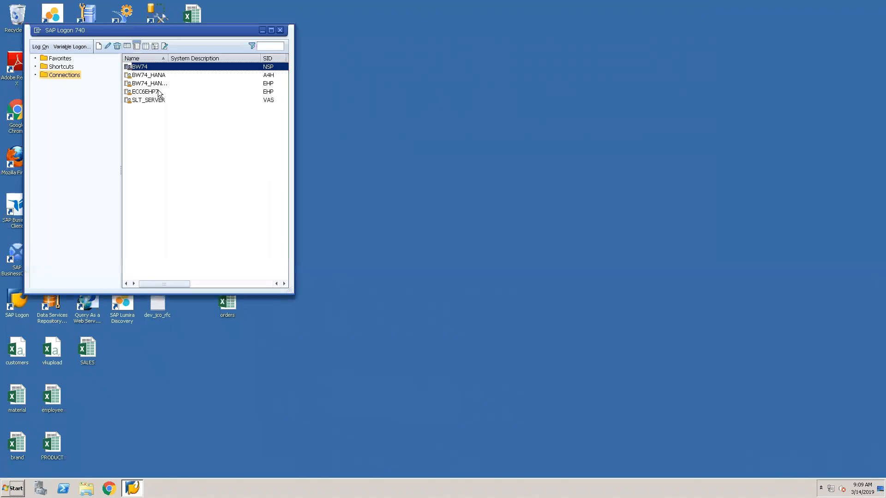
{"action": "left_click", "coordinate": [158, 92]}
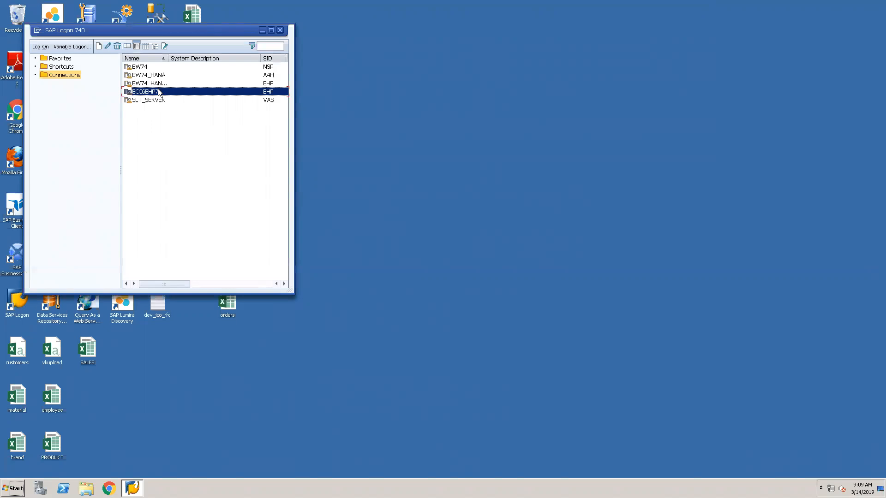
{"action": "double_click", "coordinate": [159, 92]}
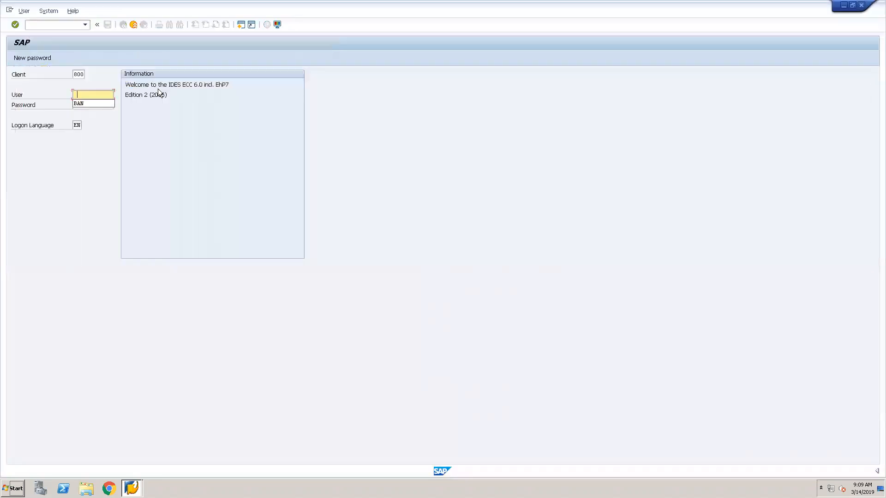
{"action": "left_click", "coordinate": [92, 103]}
{"action": "key", "text": "Tab"}
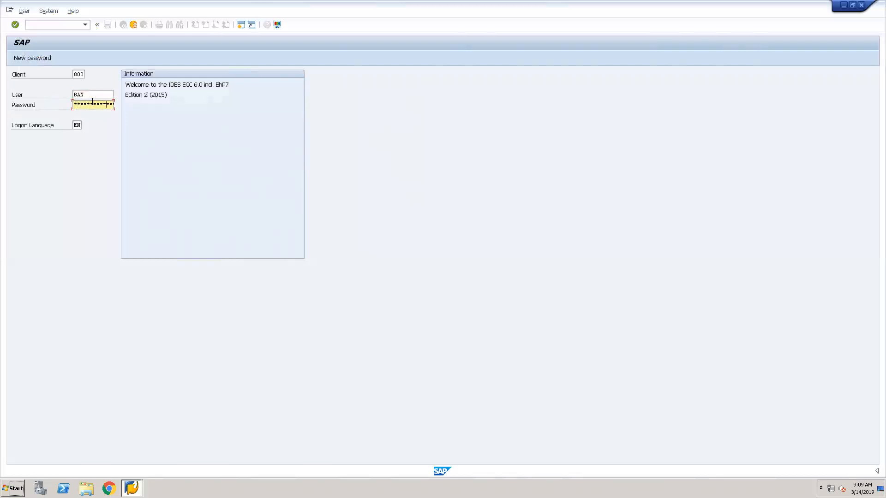
{"action": "key", "text": "Return"}
Run transaction se11 and display the database table vbak
{"action": "type", "text": "se11"}
{"action": "key", "text": "Return"}
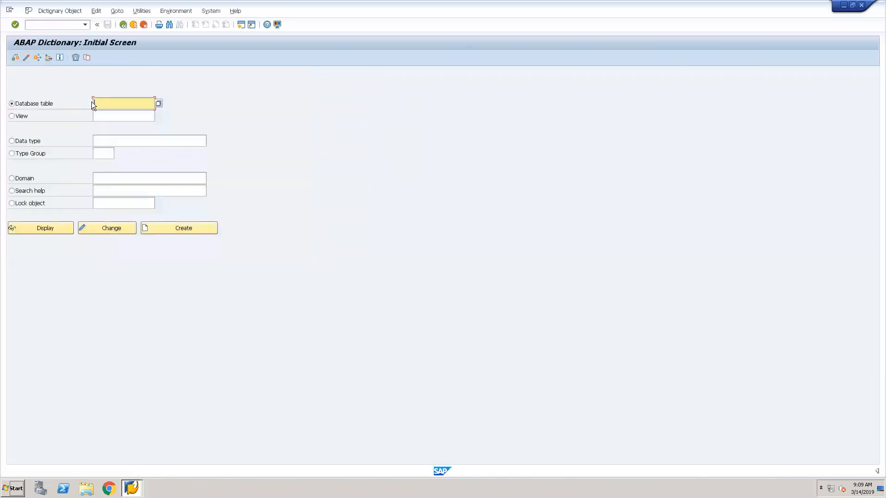
{"action": "type", "text": "v"}
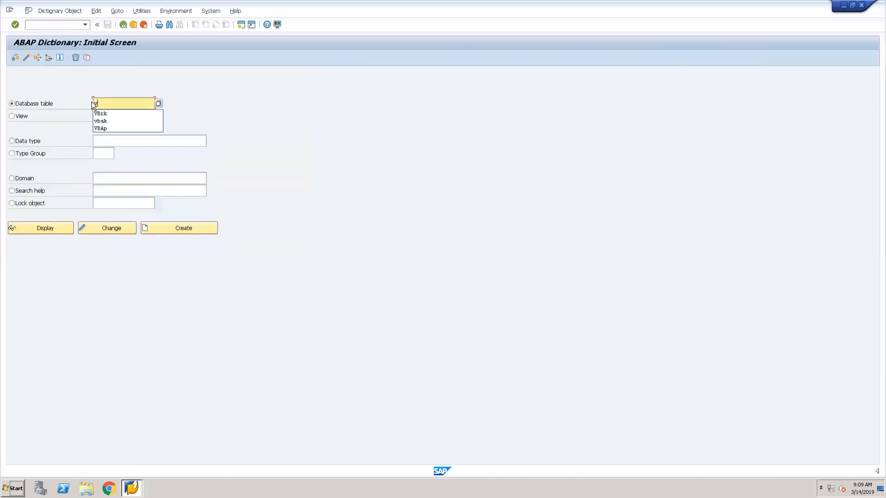
{"action": "left_click", "coordinate": [114, 121]}
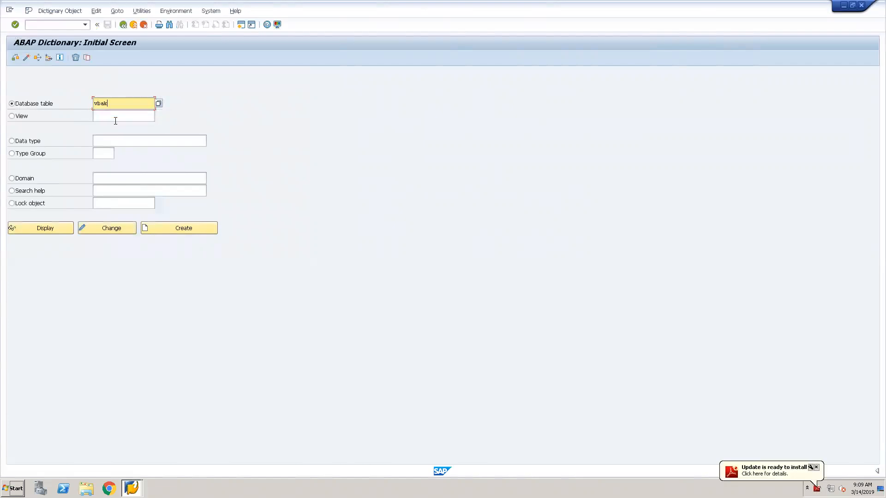
{"action": "left_click", "coordinate": [50, 225]}
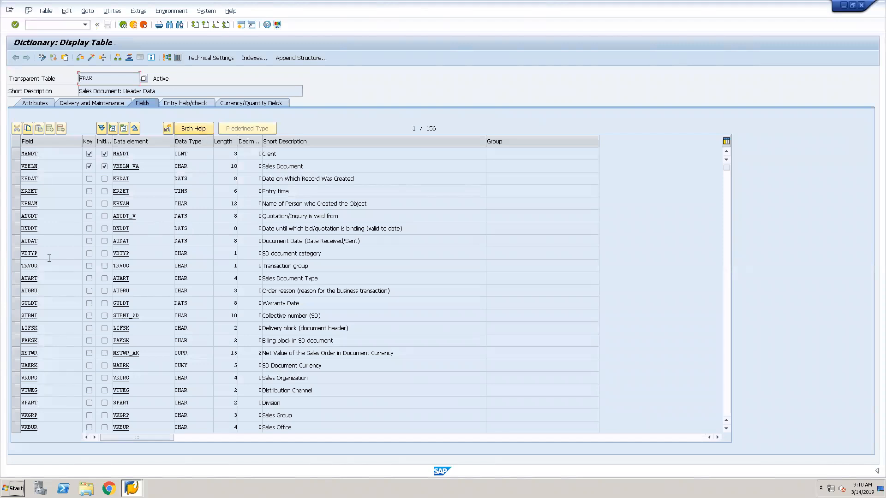
Select the WAERK field row and open VBAK's data selection screen with WAERK among the selection fields
{"action": "left_click", "coordinate": [15, 366]}
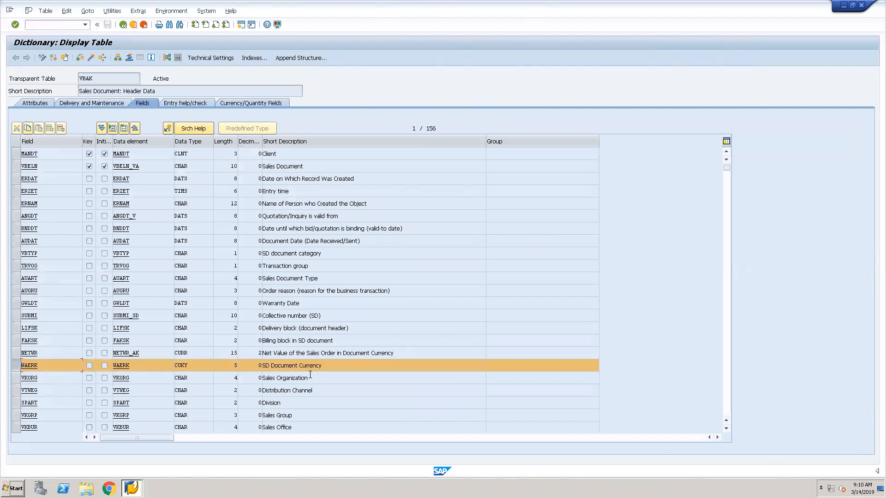
{"action": "left_click", "coordinate": [177, 60]}
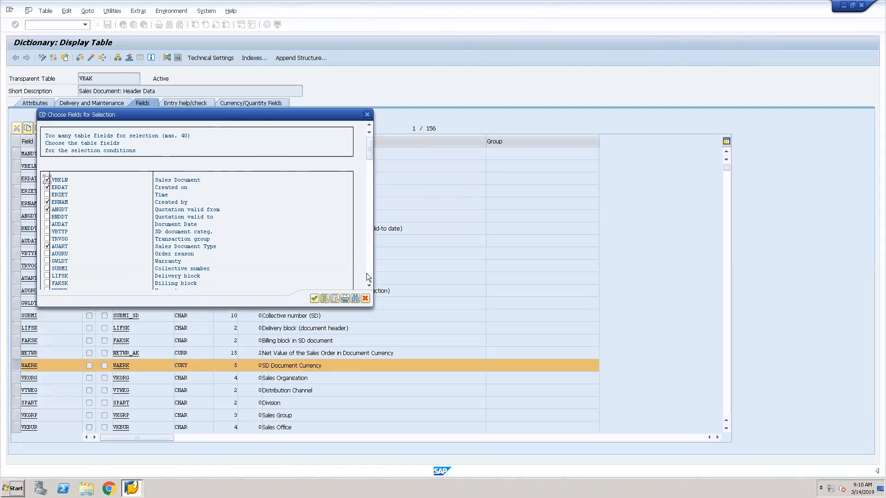
{"action": "left_click", "coordinate": [369, 285]}
{"action": "left_click", "coordinate": [368, 285]}
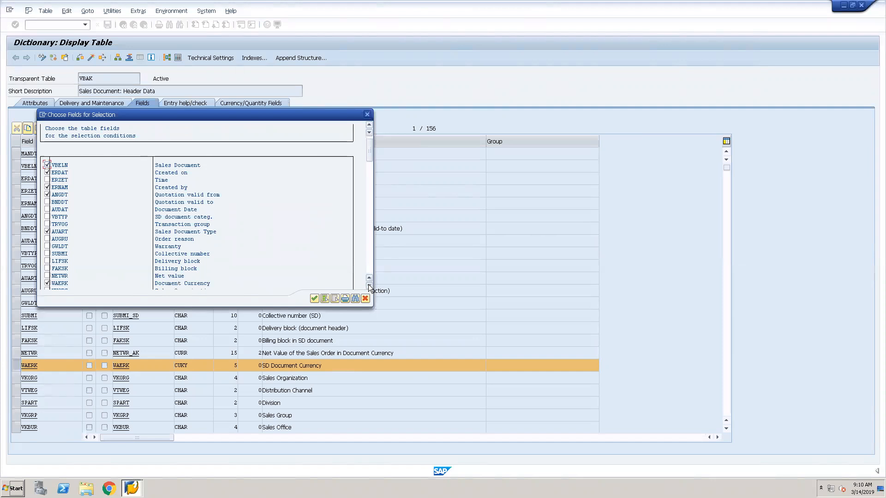
{"action": "left_click", "coordinate": [368, 285]}
{"action": "left_click", "coordinate": [45, 274]}
{"action": "left_click", "coordinate": [314, 299]}
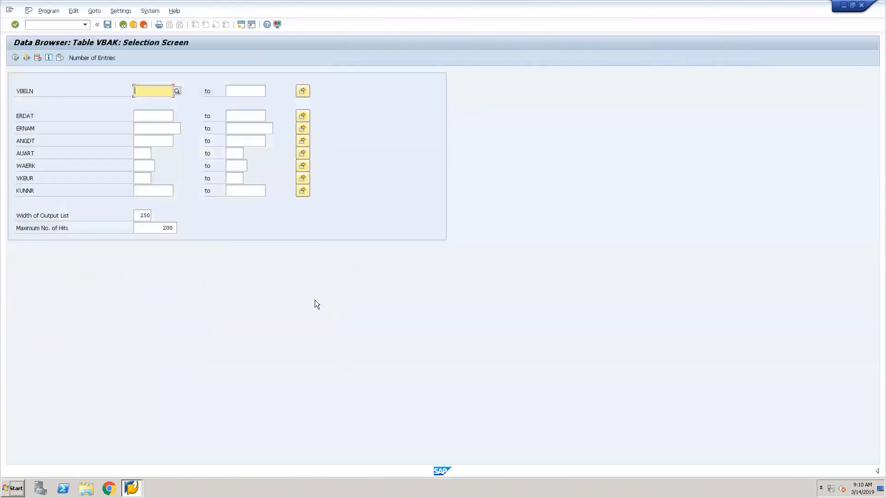
Examine the possible document currencies for the WAERK field, including Australian Dollar and British Pound, and close the value list
{"action": "left_click", "coordinate": [142, 165]}
{"action": "left_click", "coordinate": [158, 166]}
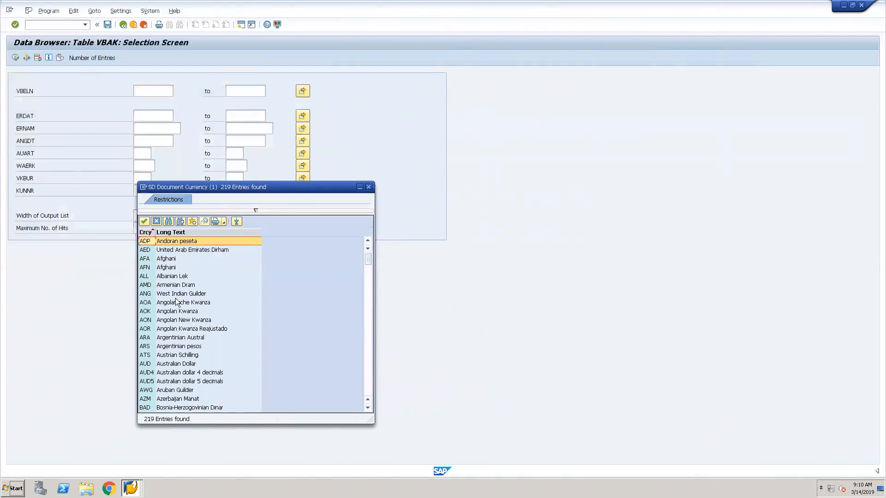
{"action": "left_click", "coordinate": [149, 363]}
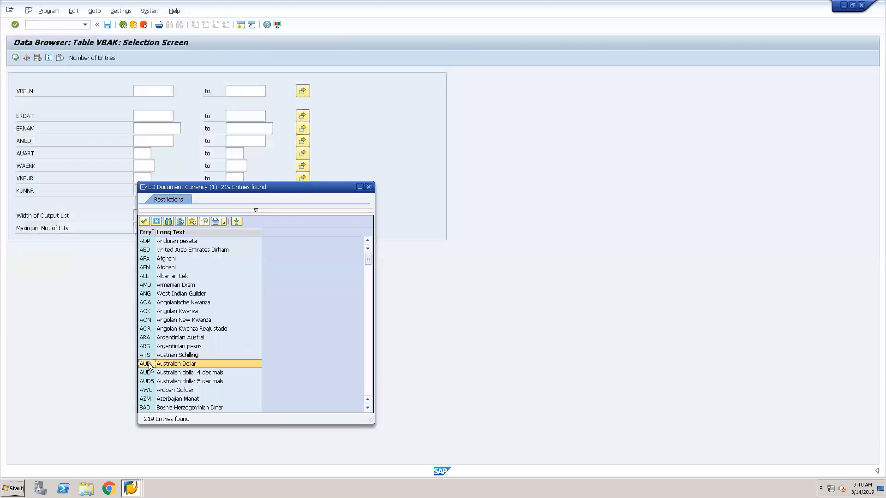
{"action": "left_click", "coordinate": [366, 369]}
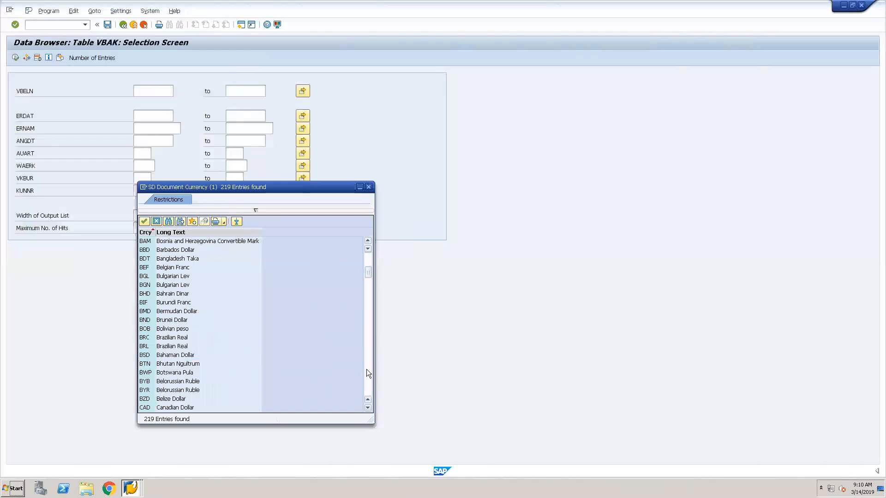
{"action": "left_click", "coordinate": [366, 369]}
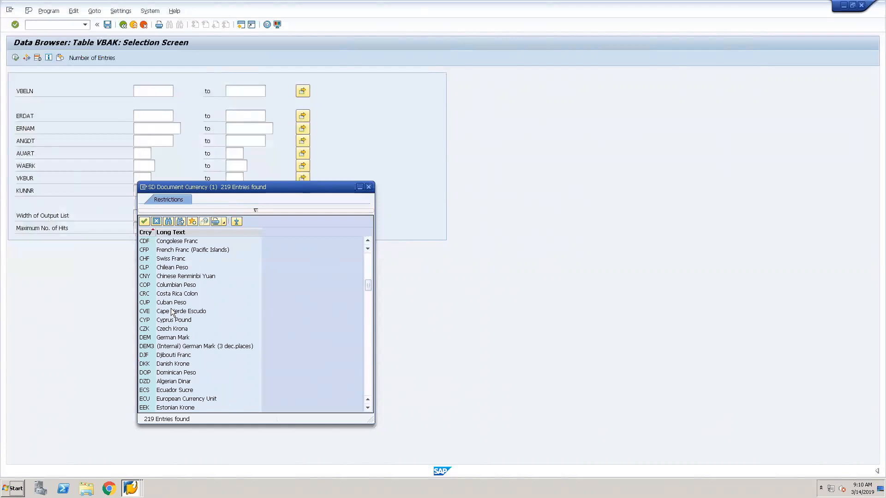
{"action": "left_click", "coordinate": [367, 376]}
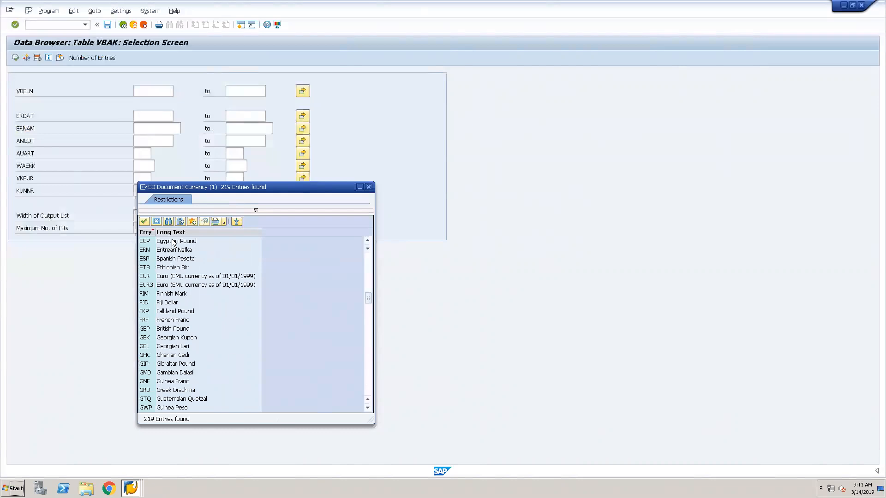
{"action": "left_click", "coordinate": [368, 241]}
{"action": "left_click", "coordinate": [367, 240]}
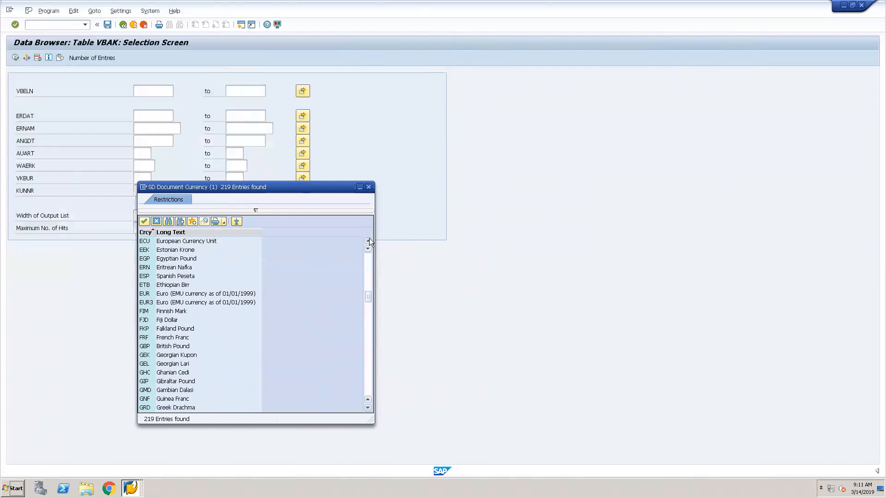
{"action": "left_click", "coordinate": [368, 240]}
{"action": "left_click", "coordinate": [367, 241]}
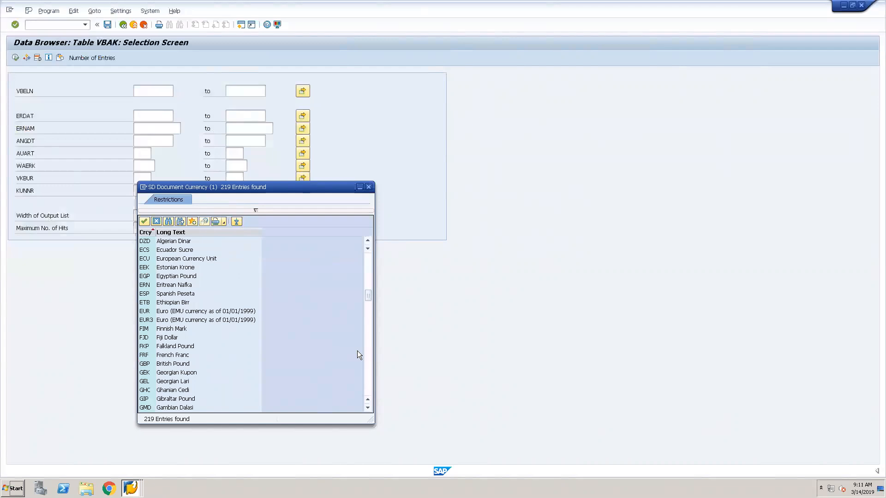
{"action": "left_click", "coordinate": [185, 365]}
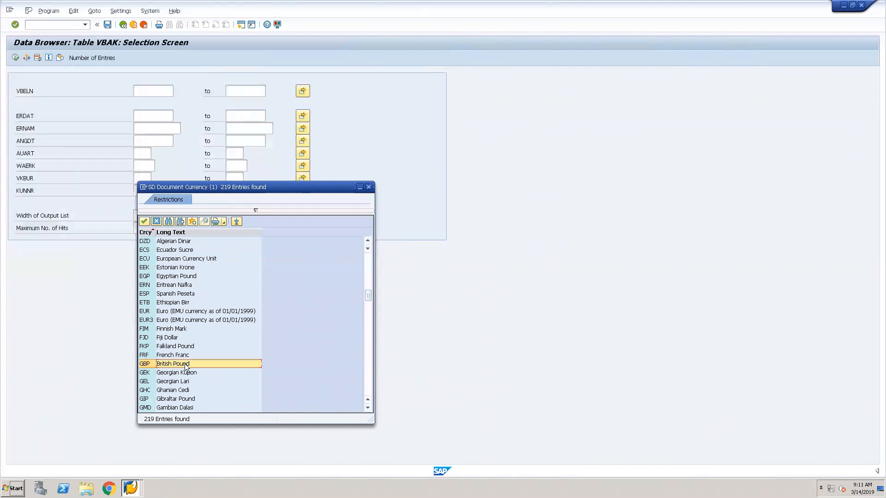
{"action": "left_click", "coordinate": [365, 370]}
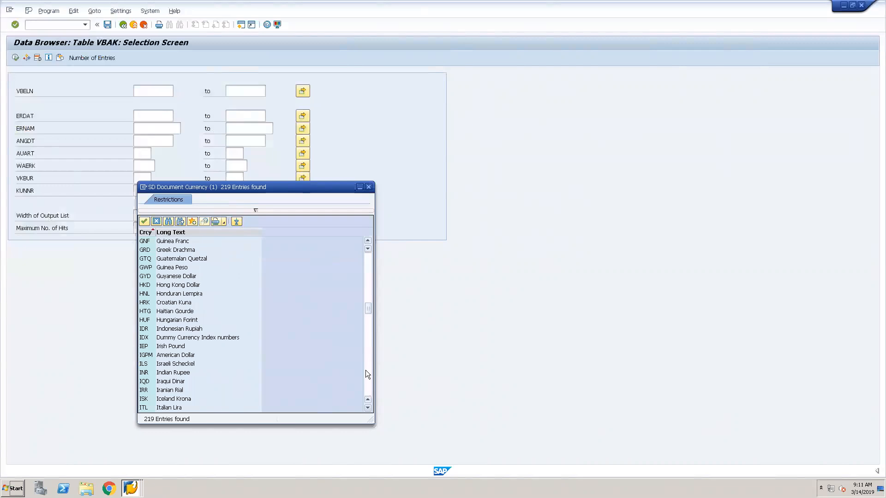
{"action": "left_click", "coordinate": [365, 371]}
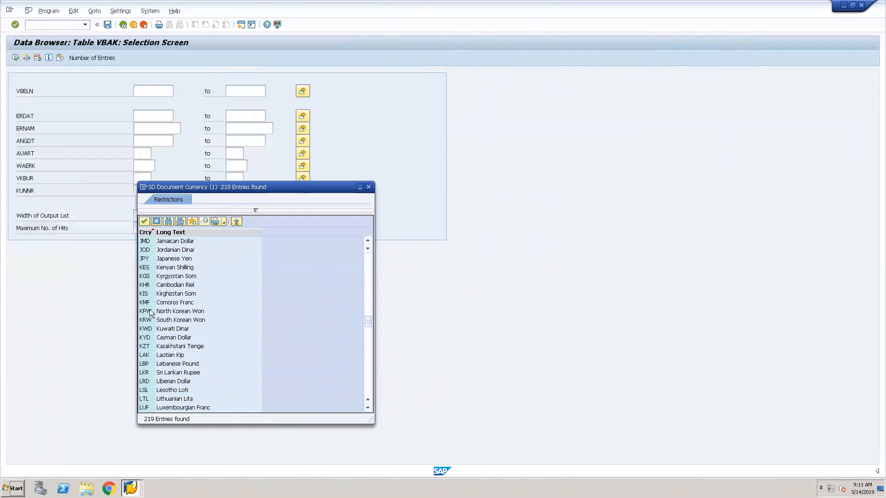
{"action": "left_click", "coordinate": [369, 187]}
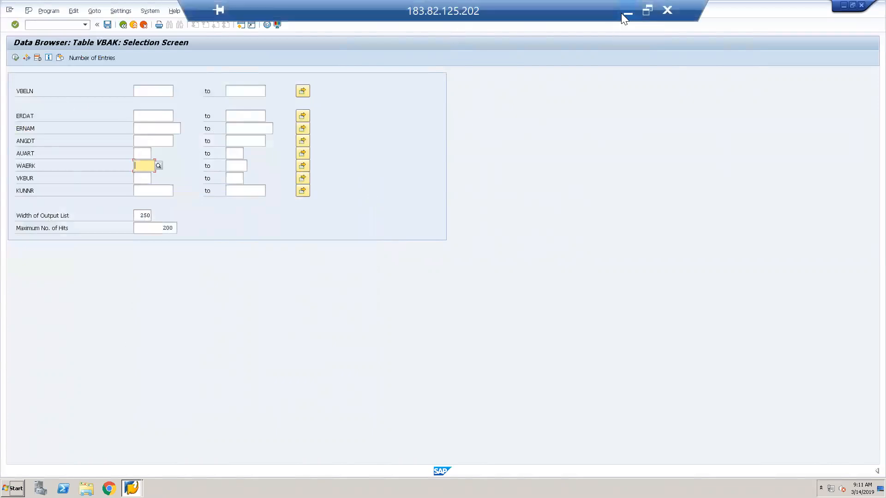
Switch to the Paint note, start a line reading "CONV_CURRENCY =" below the TCUR table list, and widen its text box
{"action": "left_click", "coordinate": [623, 14]}
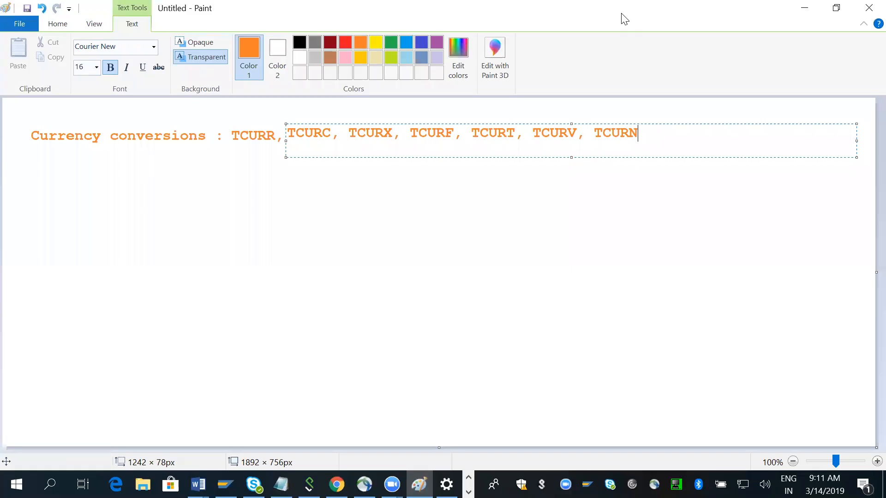
{"action": "left_click", "coordinate": [31, 178]}
{"action": "left_click", "coordinate": [32, 178]}
{"action": "type", "text": "CON"}
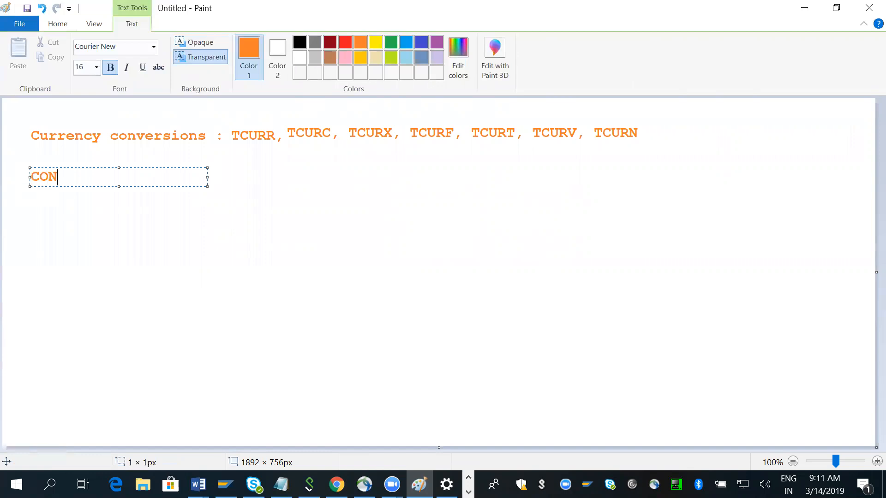
{"action": "type", "text": "V_CURRENCY ="}
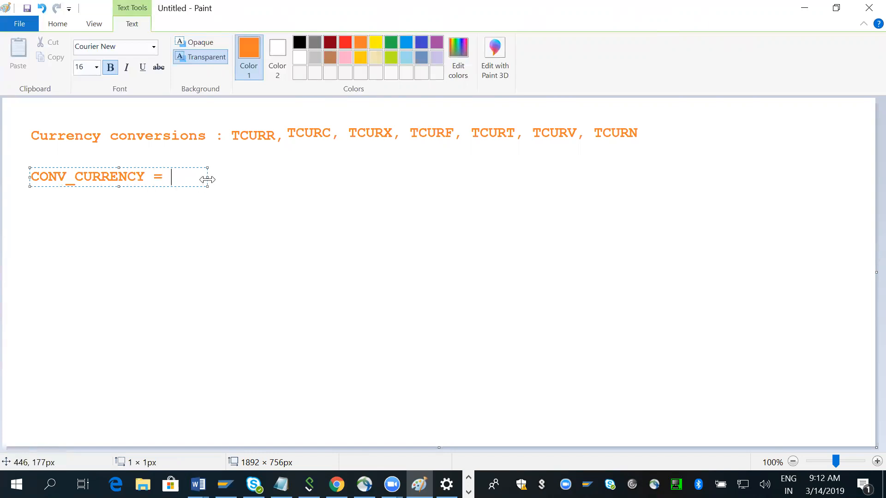
{"action": "left_click_drag", "start_coordinate": [207, 180], "coordinate": [788, 182]}
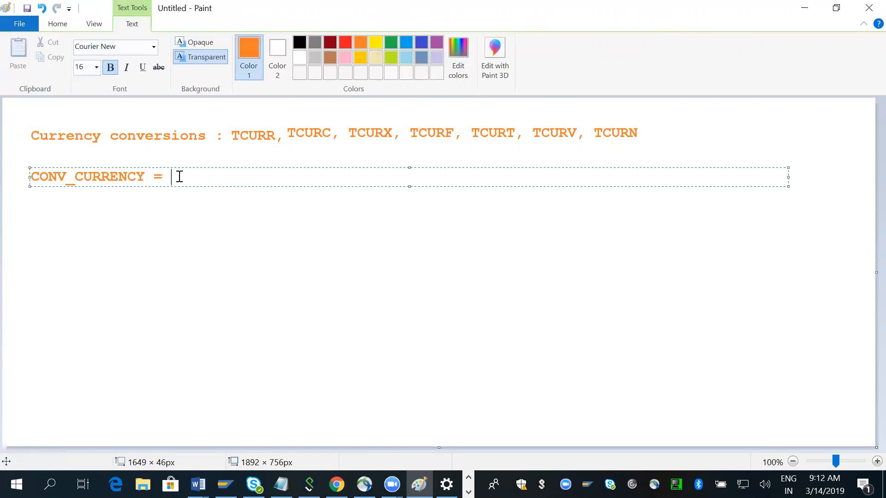
Complete the CONV_CURRENCY formula with "(NETWR + NETPR)*0.30"
{"action": "type", "text": "(NETWR + N"}
{"action": "type", "text": "ET"}
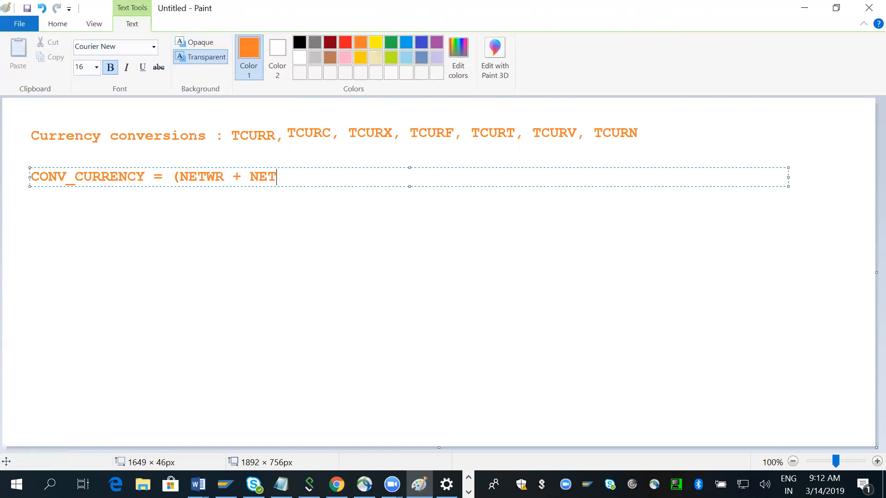
{"action": "type", "text": "PR"}
{"action": "key", "text": "BackSpace"}
{"action": "type", "text": ")*0.30"}
Switch back to SAP in the Remote Desktop session and return from VBAK's selection screen to the ABAP Dictionary initial screen
{"action": "left_click", "coordinate": [468, 492]}
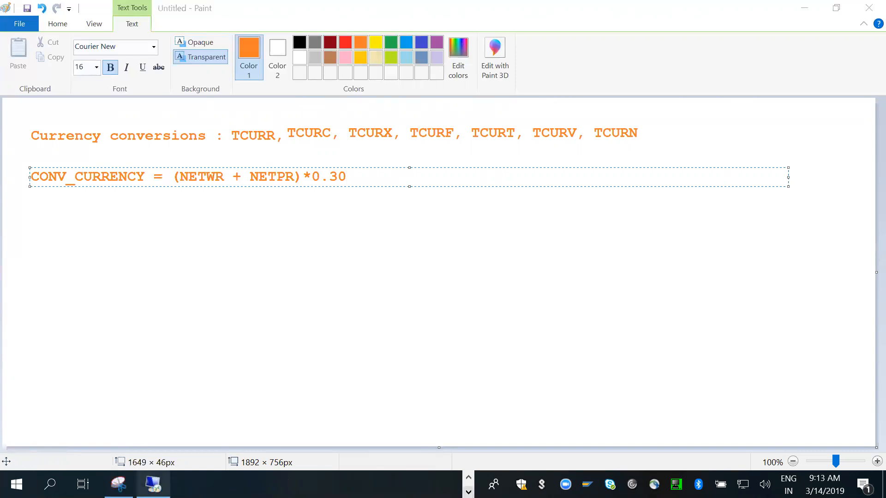
{"action": "left_click", "coordinate": [153, 484]}
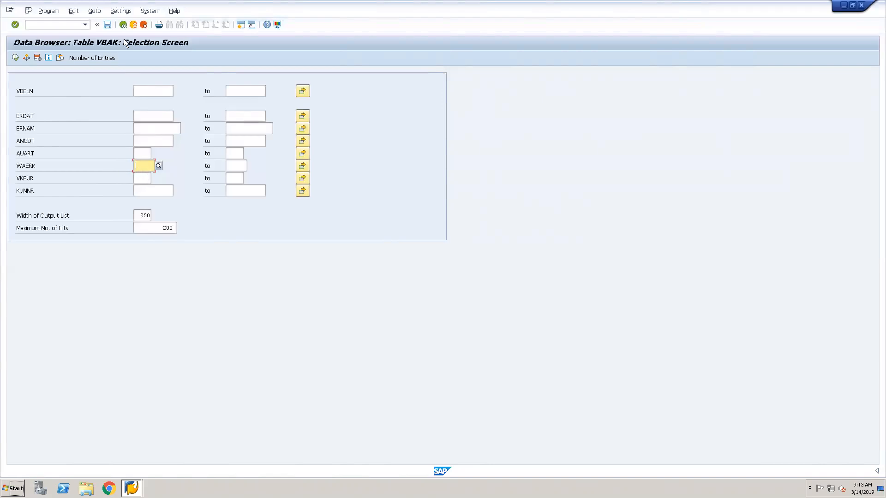
{"action": "left_click", "coordinate": [123, 26]}
{"action": "left_click", "coordinate": [123, 26]}
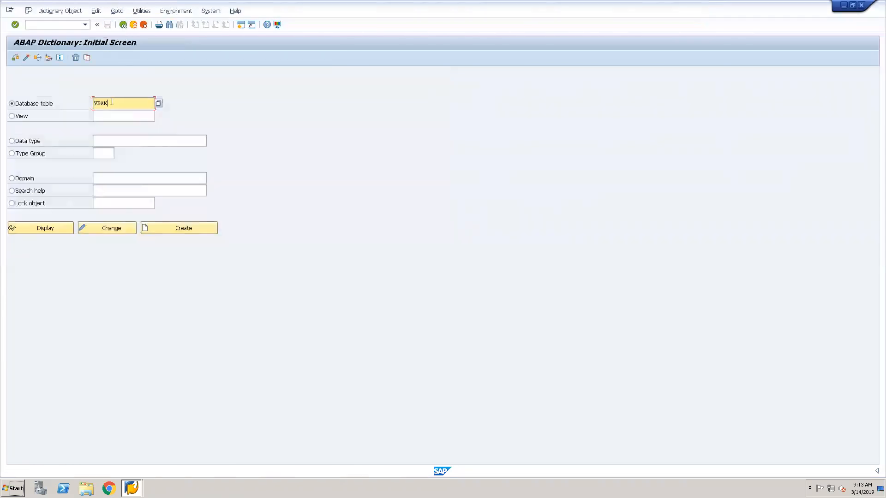
Replace the database table name with TCURR and display that table's definition
{"action": "key", "text": "BackSpace"}
{"action": "key", "text": "BackSpace"}
{"action": "key", "text": "BackSpace"}
{"action": "key", "text": "BackSpace"}
{"action": "type", "text": "tc"}
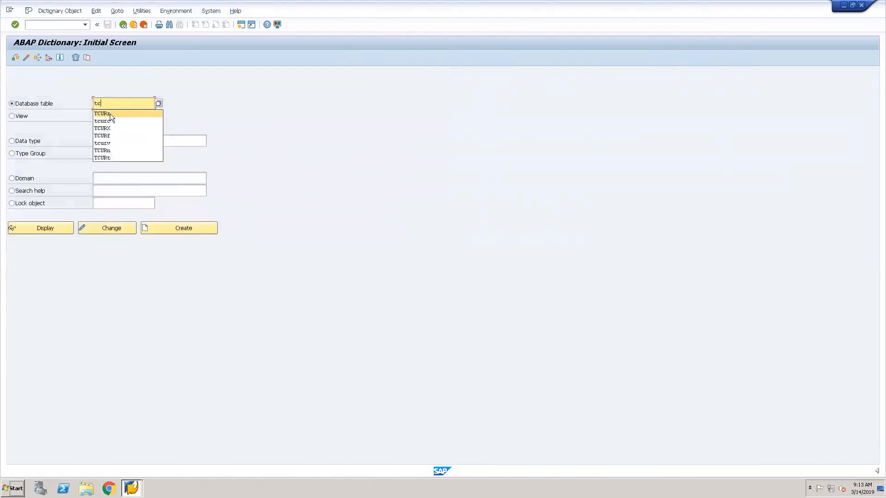
{"action": "left_click", "coordinate": [110, 113]}
{"action": "left_click", "coordinate": [52, 228]}
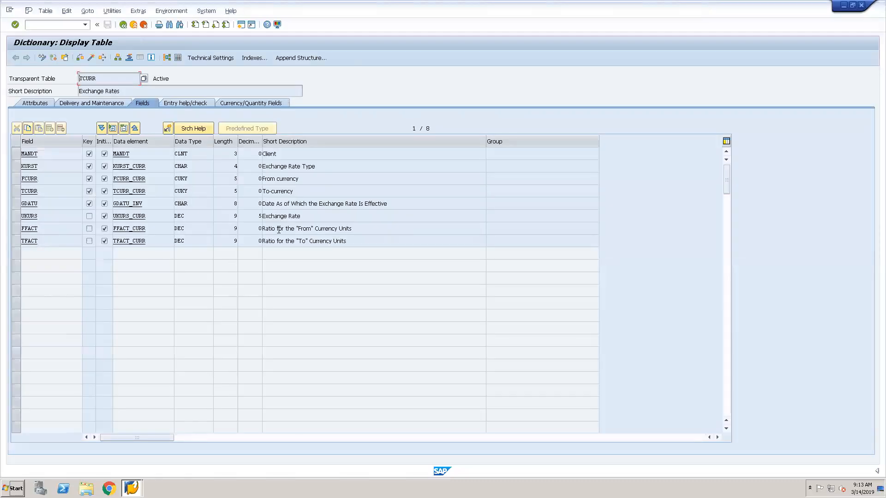
Open TCURR's data selection screen and list its entries without any selection criteria
{"action": "left_click", "coordinate": [335, 169]}
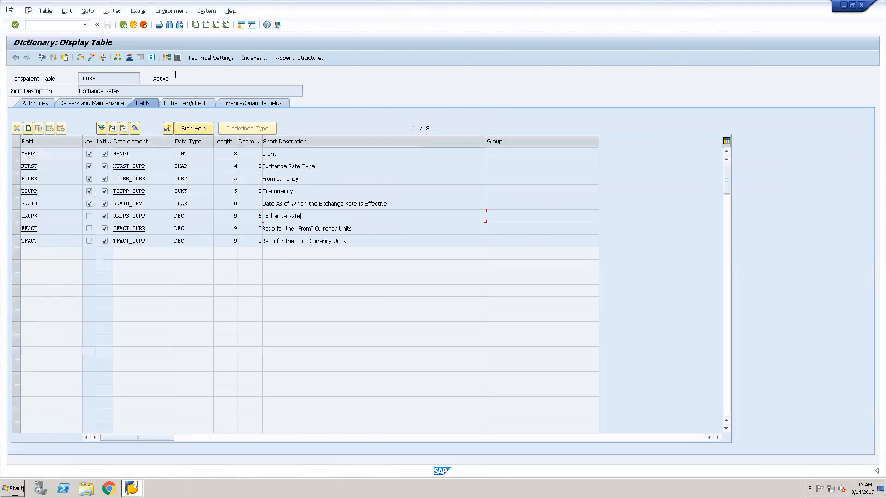
{"action": "left_click", "coordinate": [179, 57]}
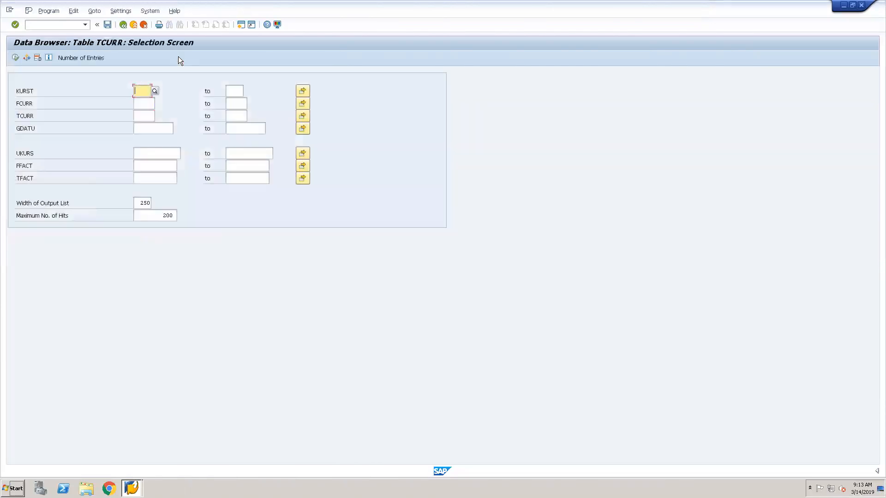
{"action": "left_click", "coordinate": [15, 58]}
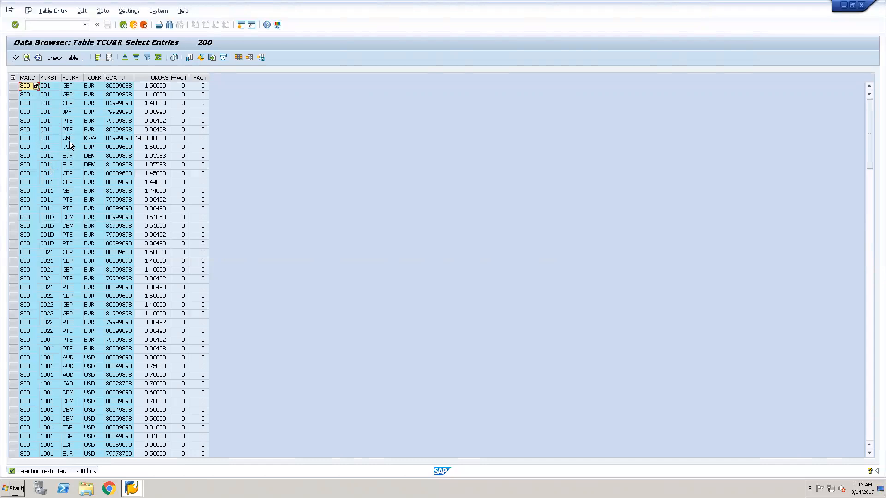
Examine the third TCURR entry's source currency GBP, target currency EUR and effective date column GDATU
{"action": "left_click", "coordinate": [69, 104]}
{"action": "left_click", "coordinate": [90, 103]}
{"action": "key", "text": "Tab"}
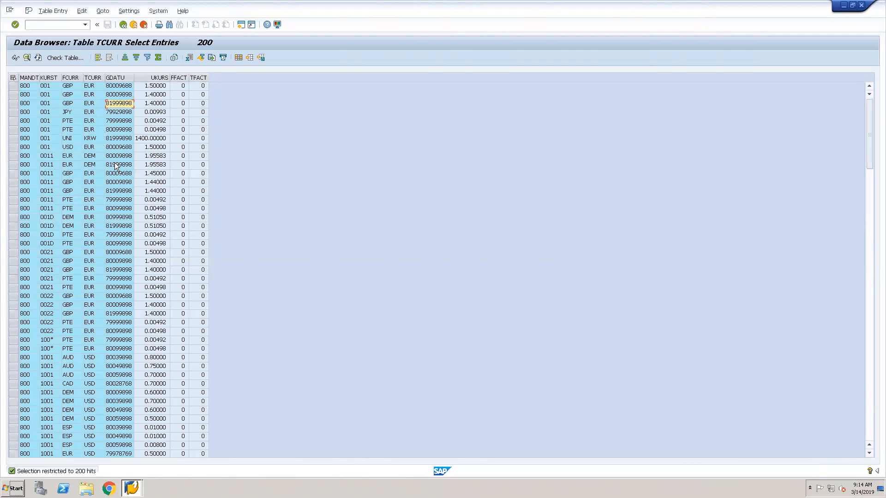
{"action": "left_click", "coordinate": [63, 106]}
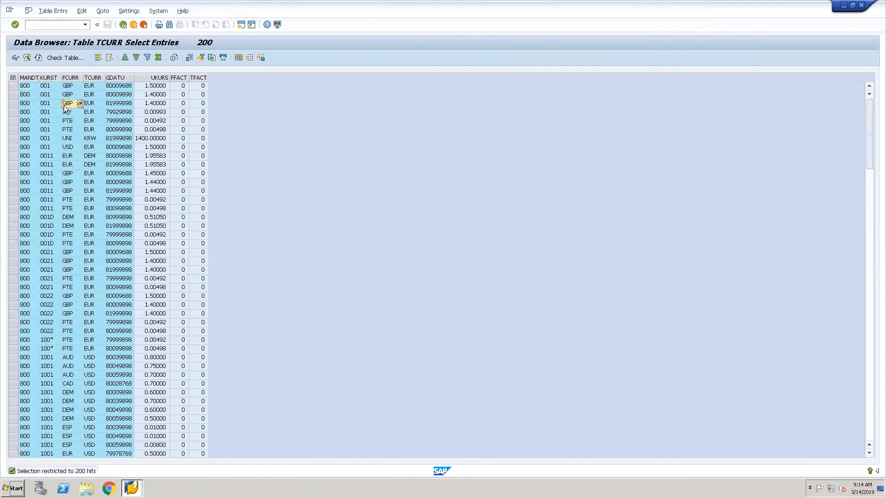
{"action": "left_click", "coordinate": [95, 103]}
{"action": "left_click", "coordinate": [130, 103]}
{"action": "left_click", "coordinate": [70, 102]}
{"action": "left_click", "coordinate": [117, 104]}
{"action": "left_click", "coordinate": [67, 103]}
{"action": "left_click", "coordinate": [90, 104]}
{"action": "key", "text": "Tab"}
Minimize the SAP session and SAP Logon windows and start SAP HANA Studio from the remote desktop
{"action": "left_click", "coordinate": [843, 5]}
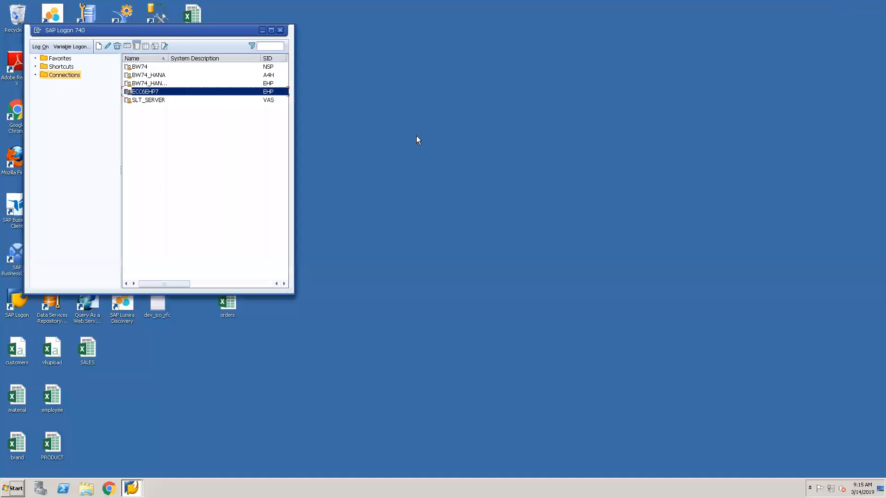
{"action": "left_click", "coordinate": [261, 30]}
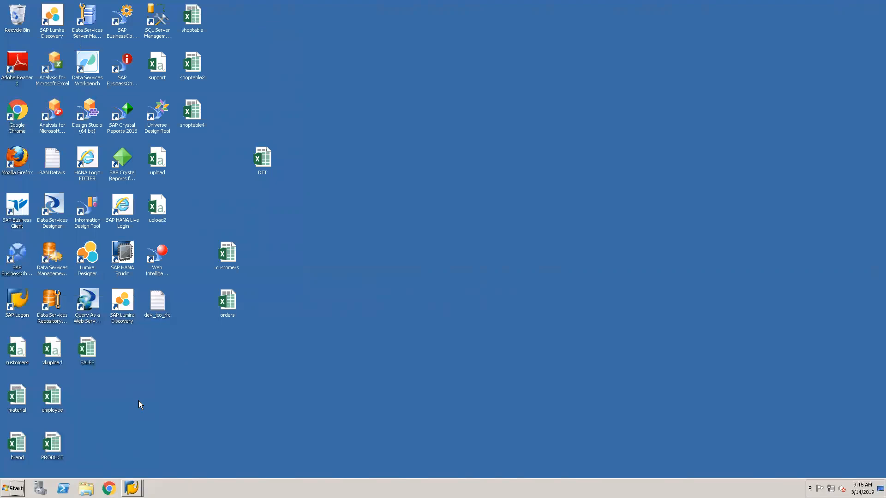
{"action": "left_click", "coordinate": [126, 253]}
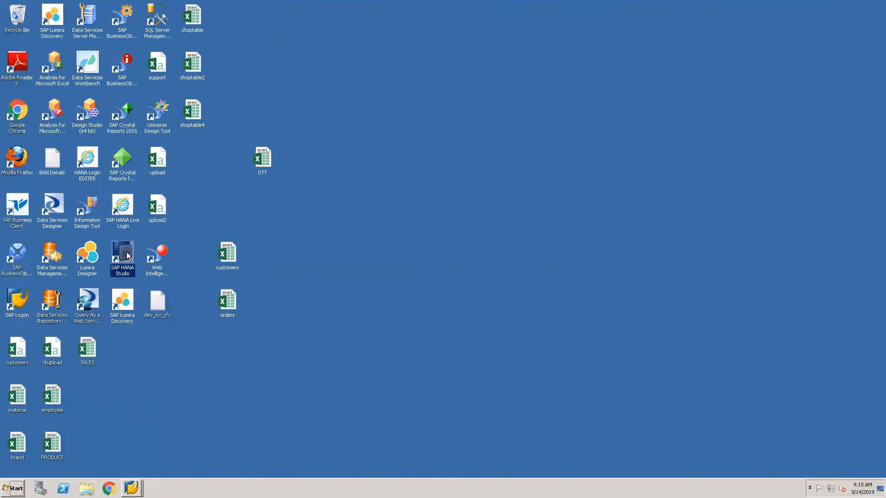
{"action": "double_click", "coordinate": [126, 252]}
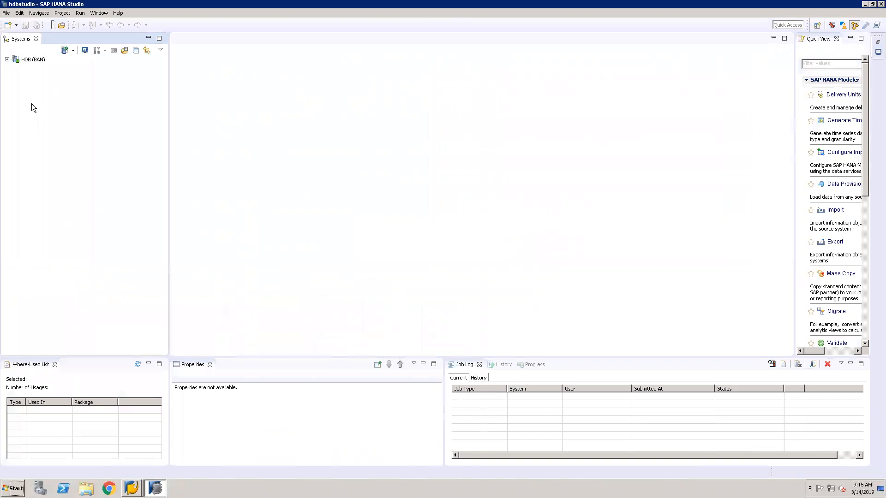
Filter the HDB system's content packages by ZPRIYA and expand the filtered content to show that package
{"action": "left_click", "coordinate": [6, 60]}
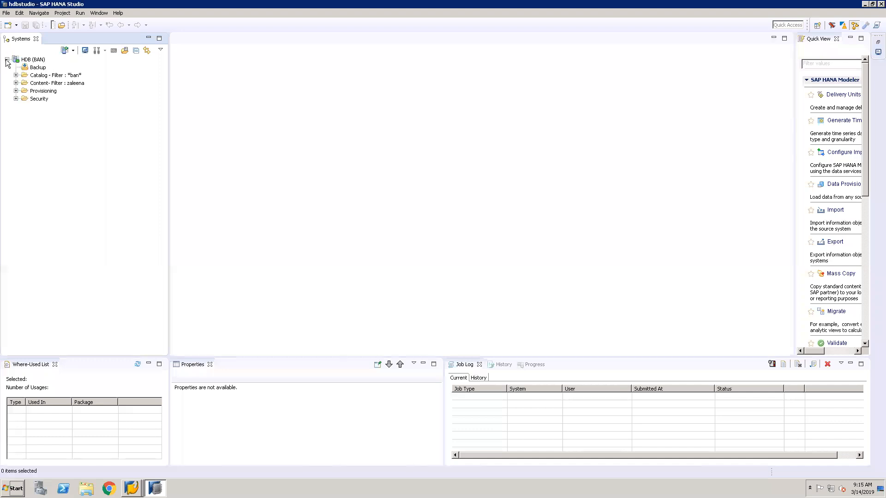
{"action": "left_click", "coordinate": [48, 85]}
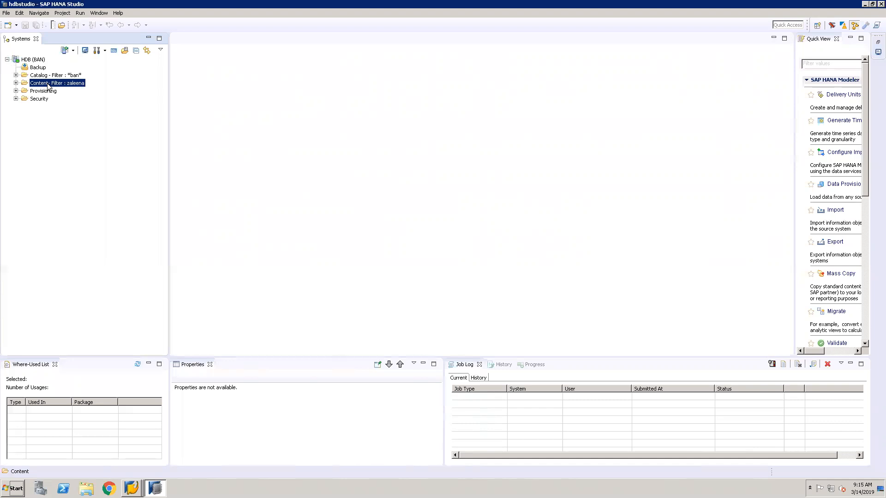
{"action": "right_click", "coordinate": [48, 86]}
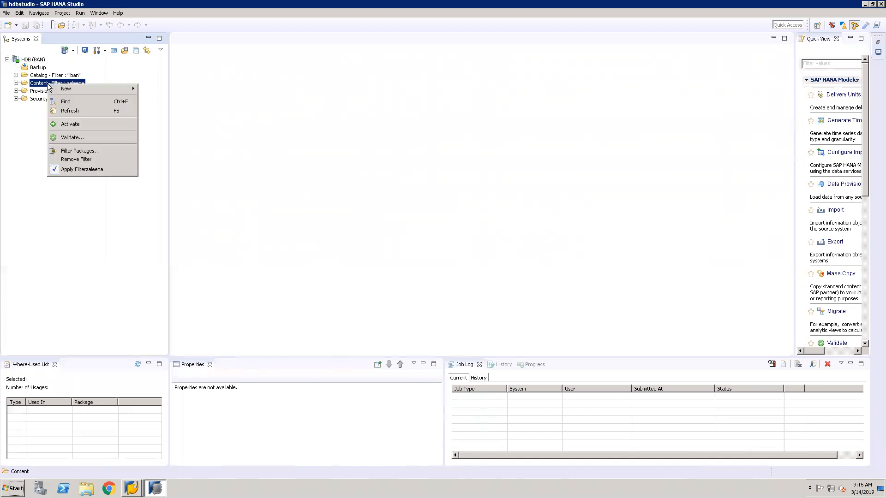
{"action": "left_click", "coordinate": [103, 153]}
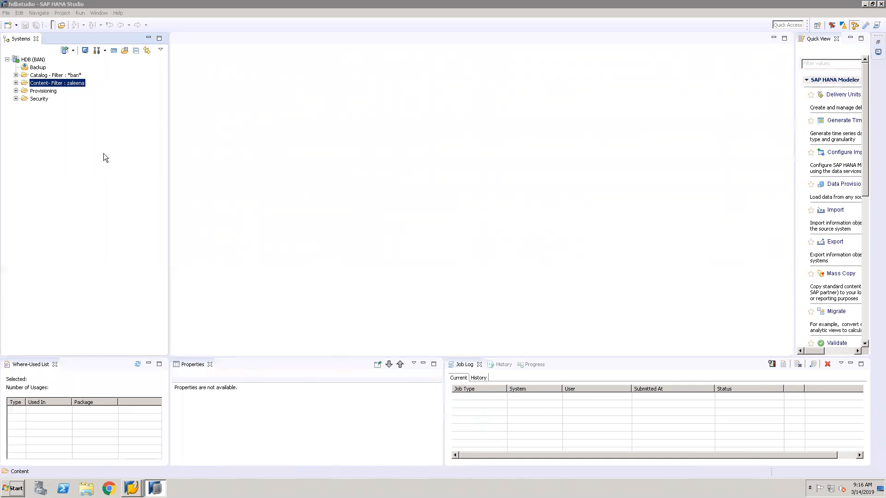
{"action": "type", "text": "ZPRIYA"}
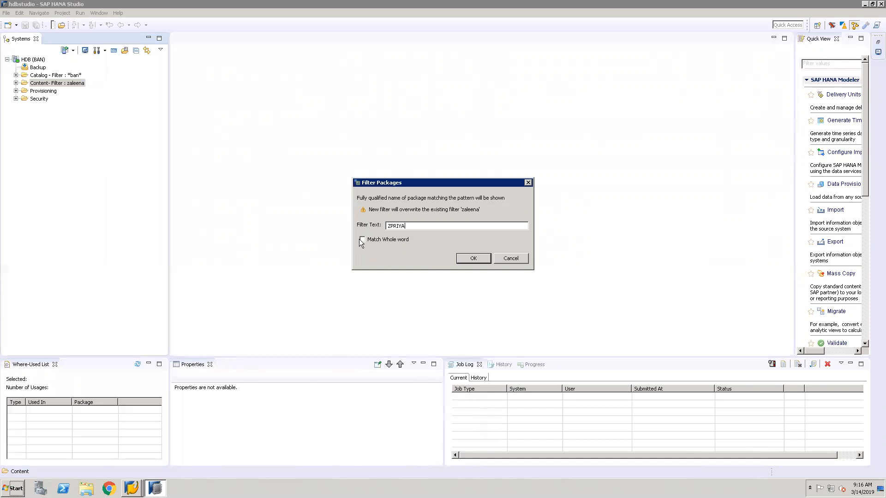
{"action": "left_click", "coordinate": [475, 260]}
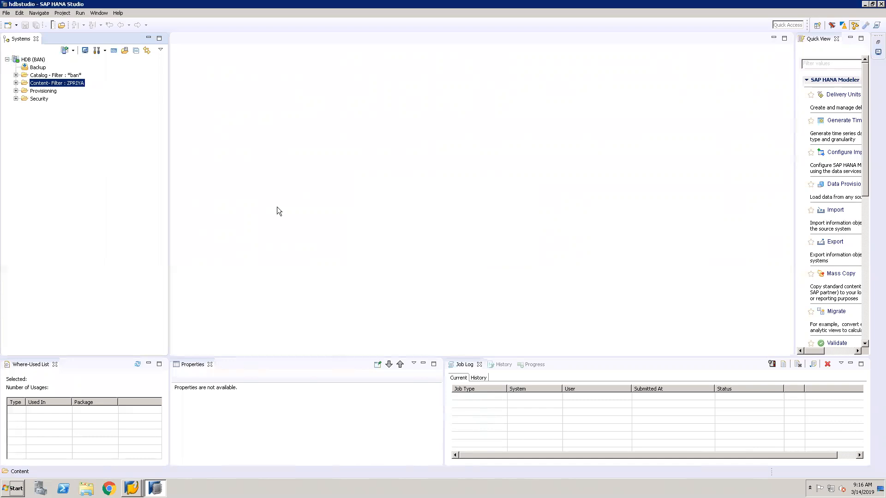
{"action": "left_click", "coordinate": [16, 84]}
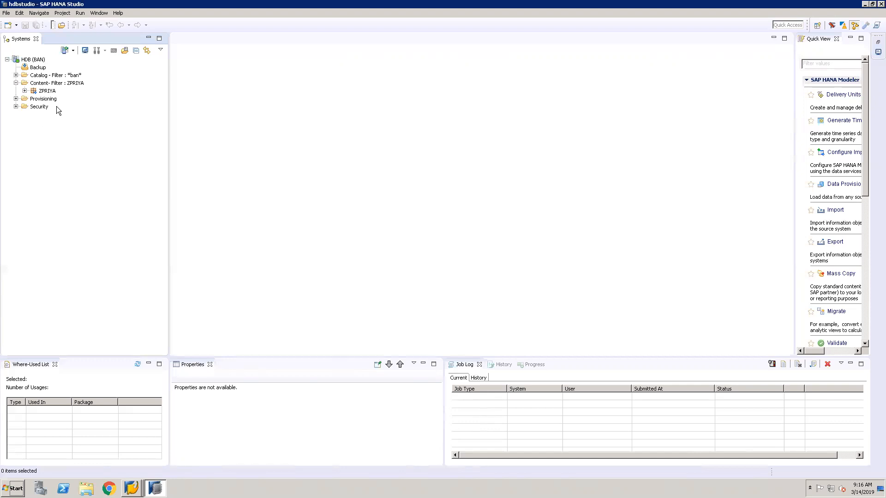
{"action": "left_click", "coordinate": [47, 91]}
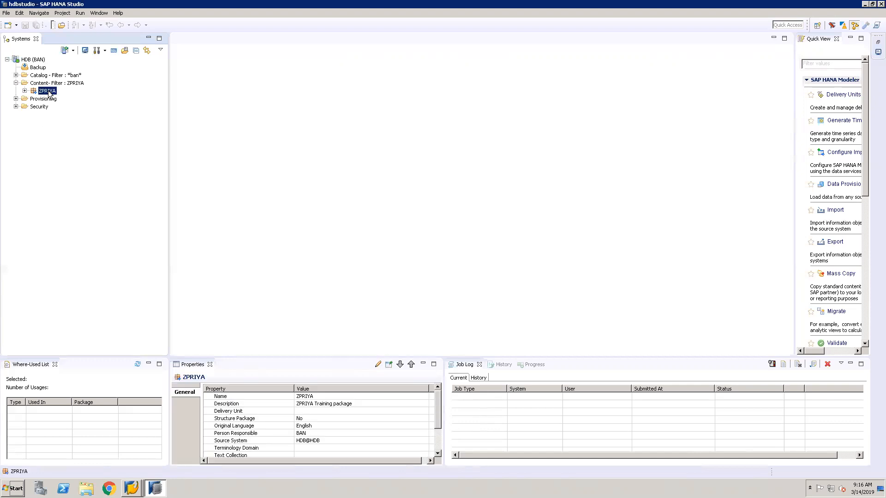
{"action": "right_click", "coordinate": [50, 94]}
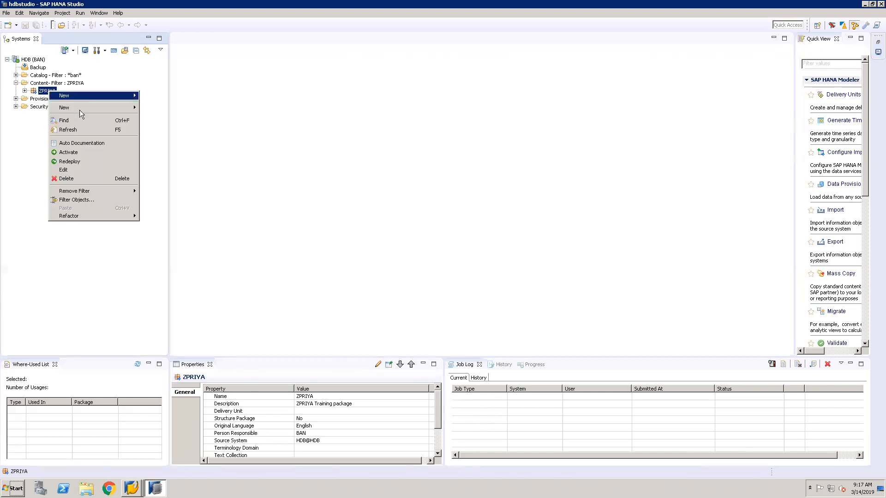
{"action": "mouse_move", "coordinate": [80, 110]}
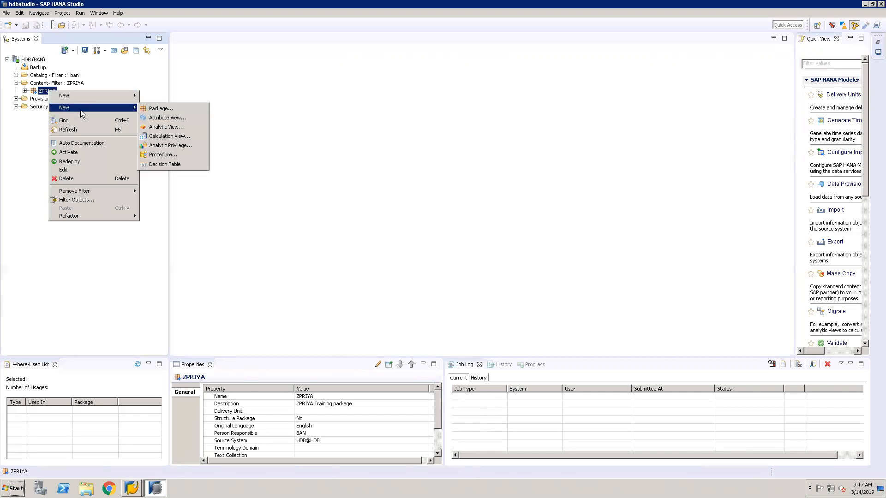
{"action": "left_click", "coordinate": [184, 138]}
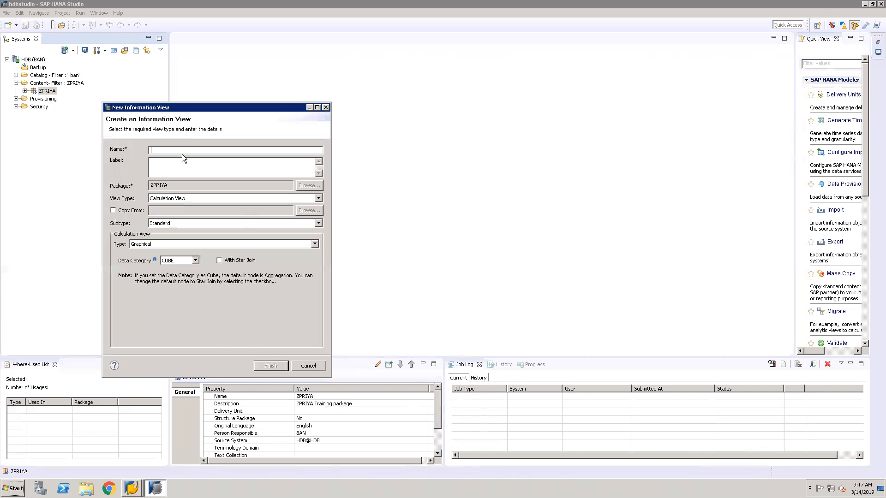
{"action": "type", "text": "CV_CURRENCY_CONV"}
{"action": "left_click", "coordinate": [186, 166]}
{"action": "left_click", "coordinate": [307, 366]}
Open the calculation view CV_SALES_ORDERS from the ZPRIYA package
{"action": "left_click", "coordinate": [25, 91]}
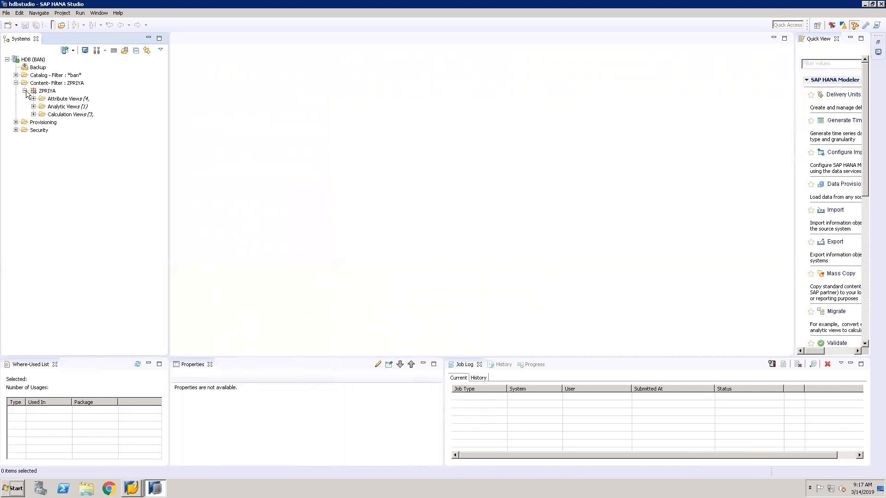
{"action": "left_click", "coordinate": [34, 115]}
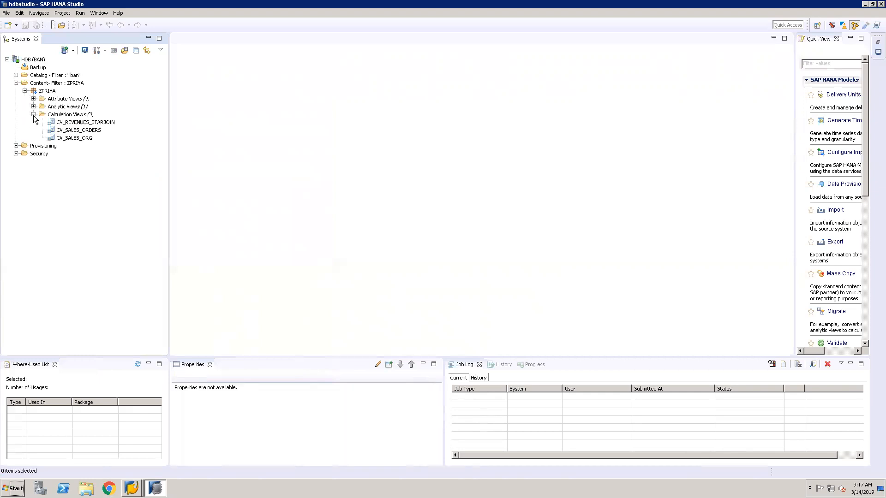
{"action": "double_click", "coordinate": [96, 131]}
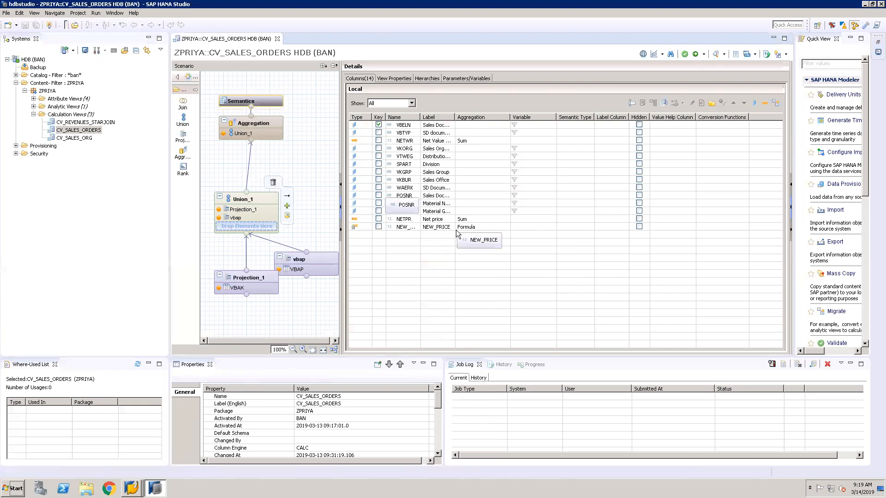
Review the formula of the NEW_PRICE calculated column in the Aggregation node and close it without changes
{"action": "left_click", "coordinate": [266, 130]}
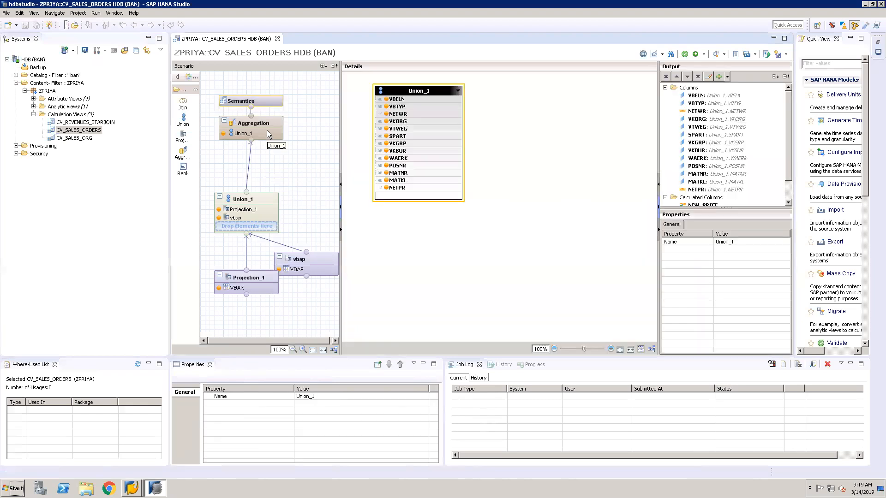
{"action": "left_click", "coordinate": [788, 203]}
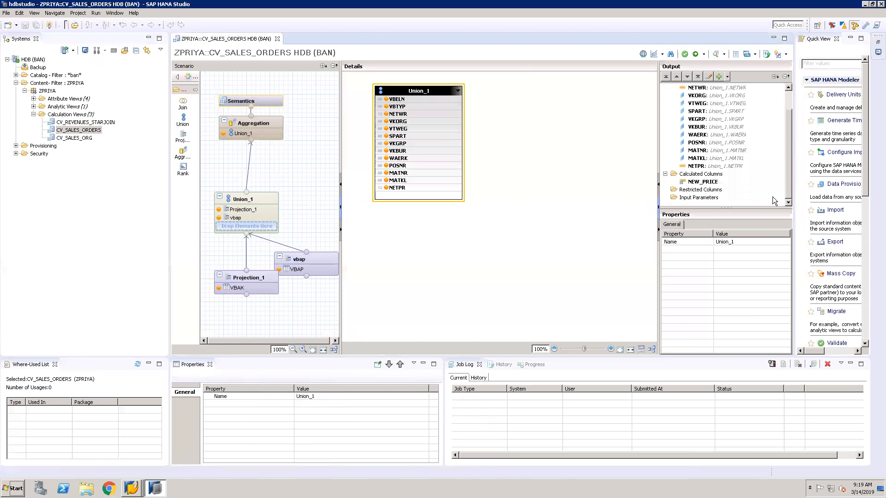
{"action": "double_click", "coordinate": [715, 181]}
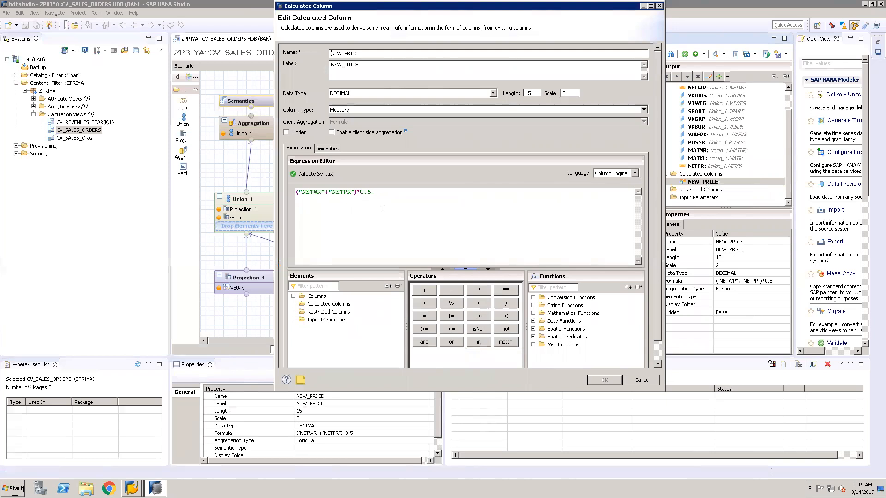
{"action": "left_click", "coordinate": [636, 379]}
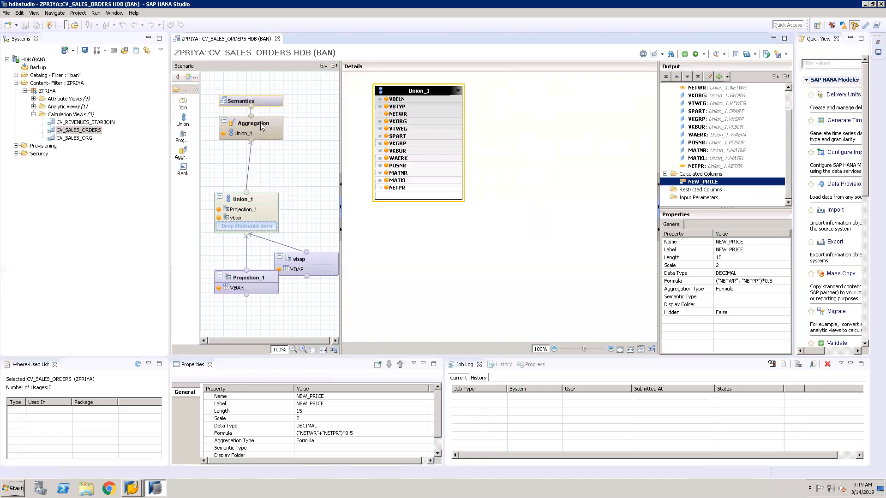
Start a new calculated column in the Aggregation node with ZCURRENCY_CONV as its name and label
{"action": "left_click", "coordinate": [723, 174]}
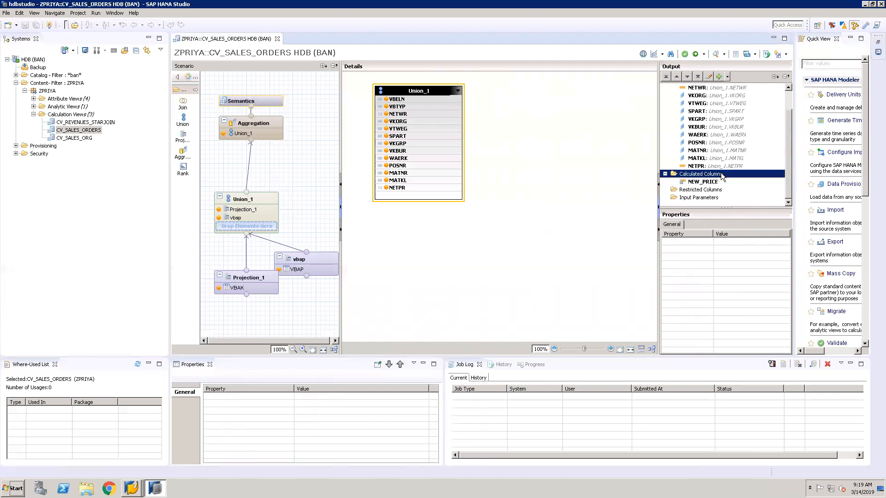
{"action": "right_click", "coordinate": [723, 177]}
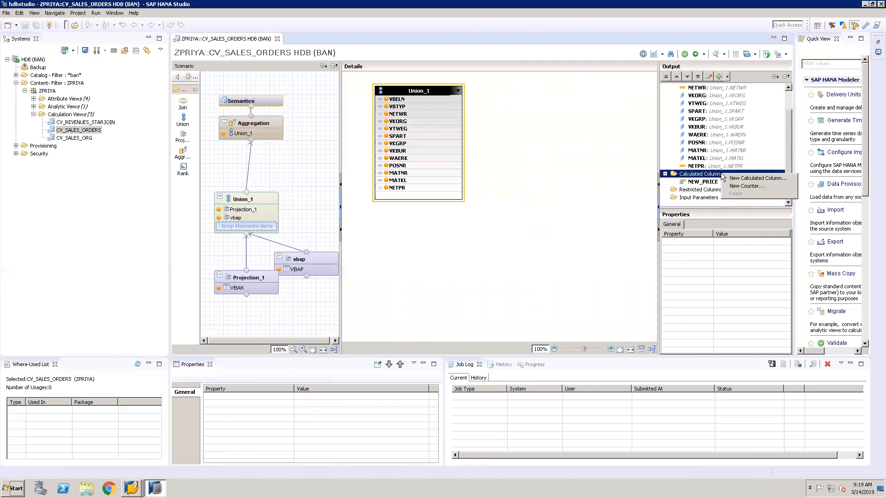
{"action": "left_click", "coordinate": [745, 179]}
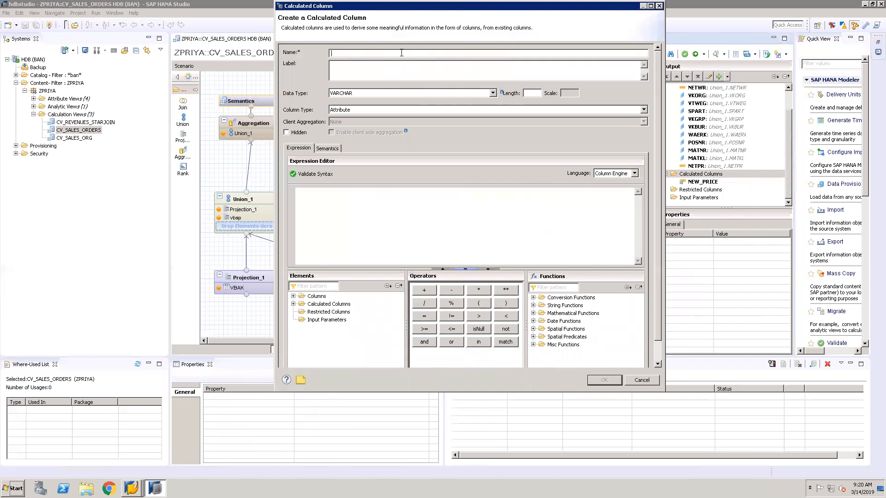
{"action": "type", "text": "ZCURRENCY_CONV"}
{"action": "left_click", "coordinate": [383, 68]}
Set the new column's data type to DECIMAL with length 15 and scale 2, and its column type to Measure
{"action": "left_click", "coordinate": [493, 93]}
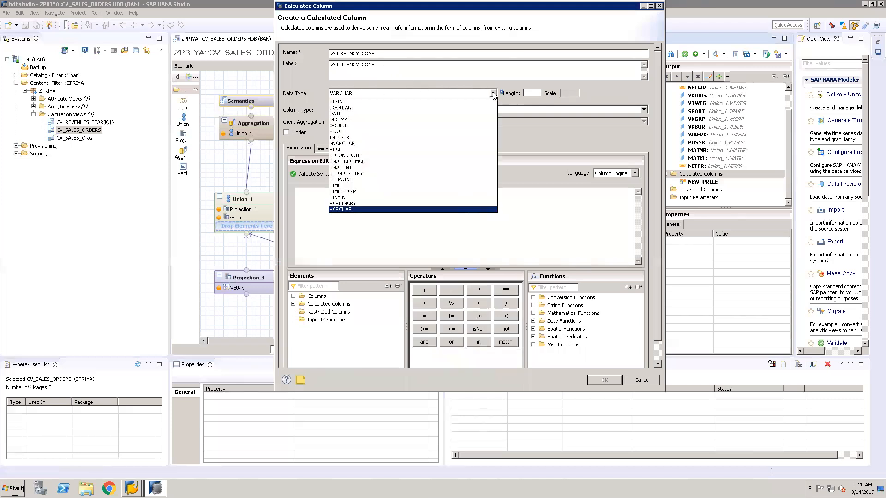
{"action": "left_click", "coordinate": [451, 119]}
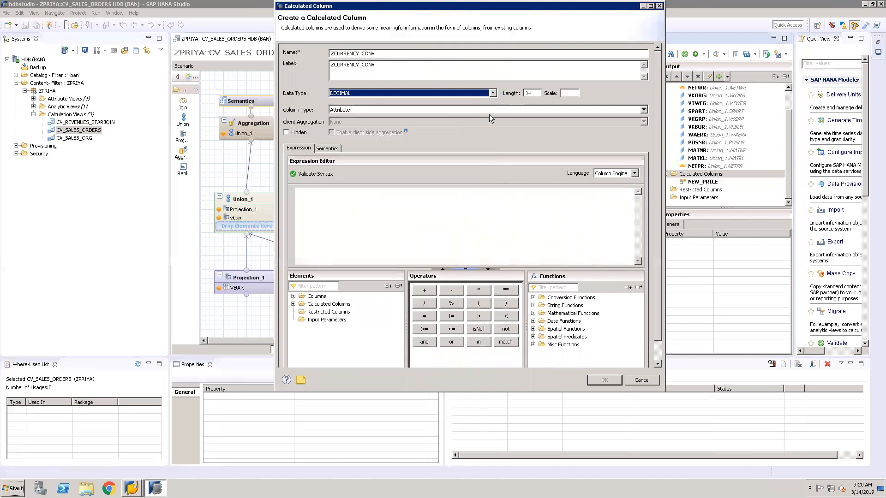
{"action": "left_click", "coordinate": [530, 94]}
{"action": "type", "text": "15"}
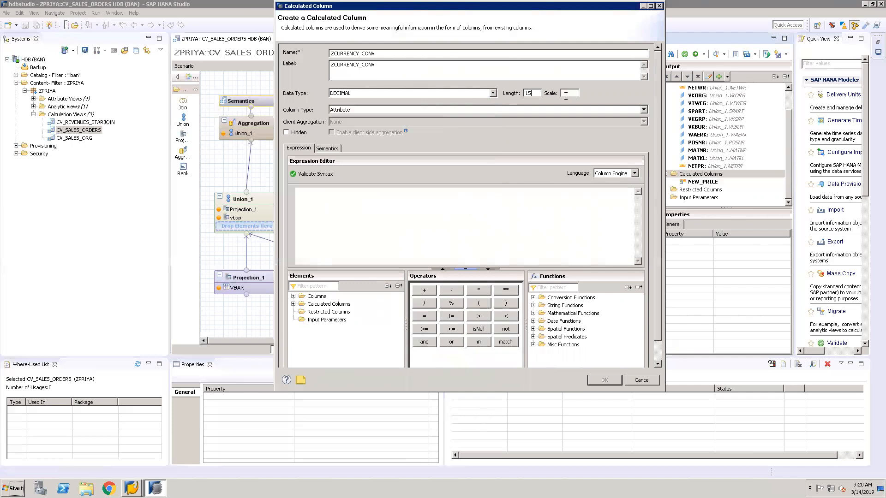
{"action": "type", "text": "2"}
{"action": "left_click", "coordinate": [643, 109]}
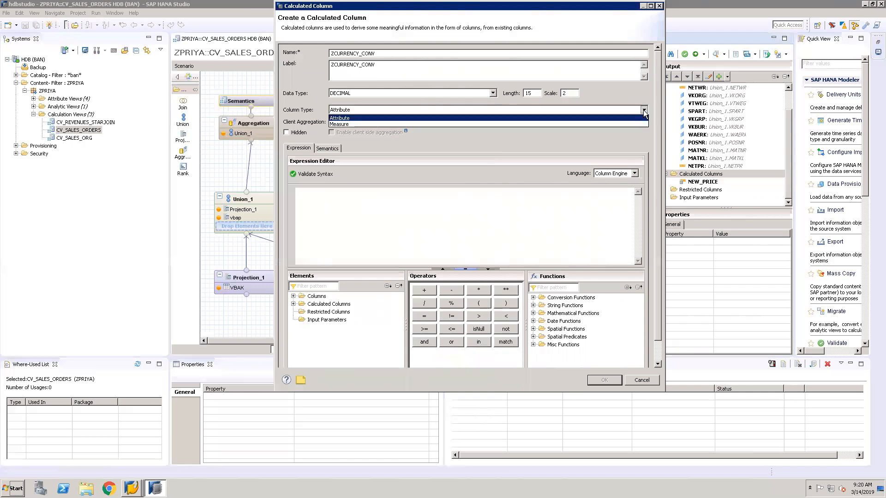
{"action": "left_click", "coordinate": [608, 124]}
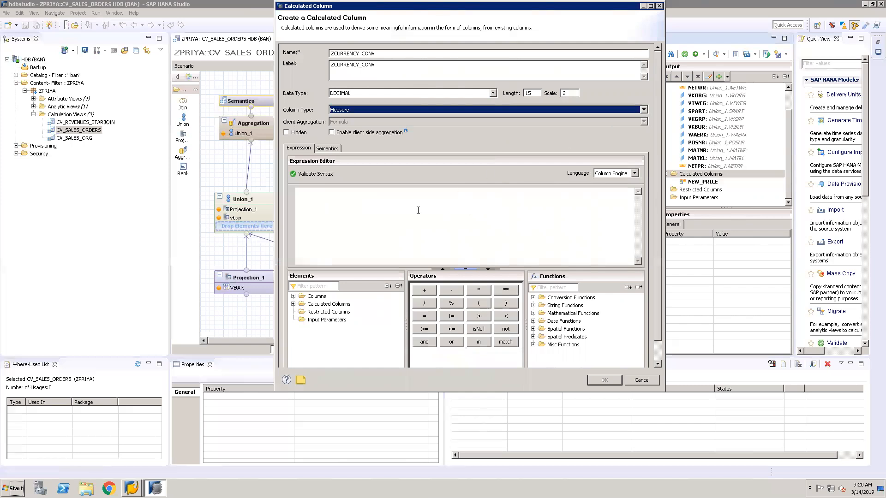
Enter ("NETWR"+10) as the first part of the calculated column's expression
{"action": "left_click", "coordinate": [387, 199]}
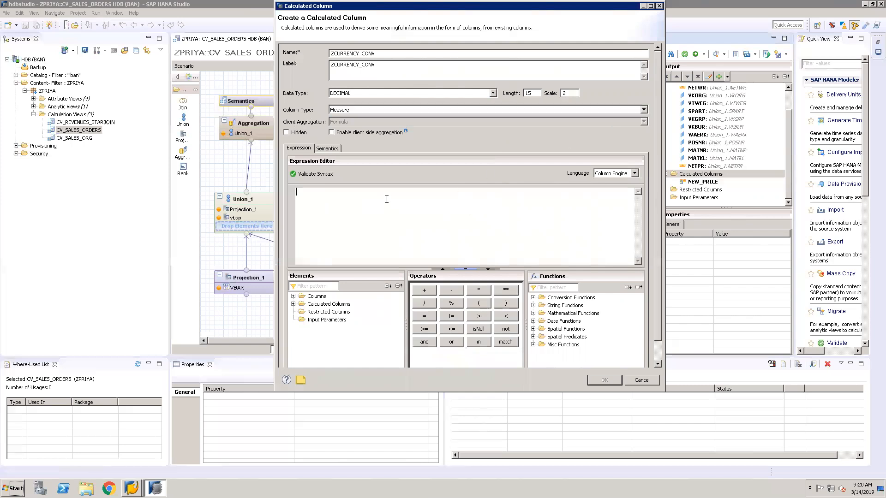
{"action": "left_click", "coordinate": [478, 304]}
{"action": "left_click", "coordinate": [293, 297]}
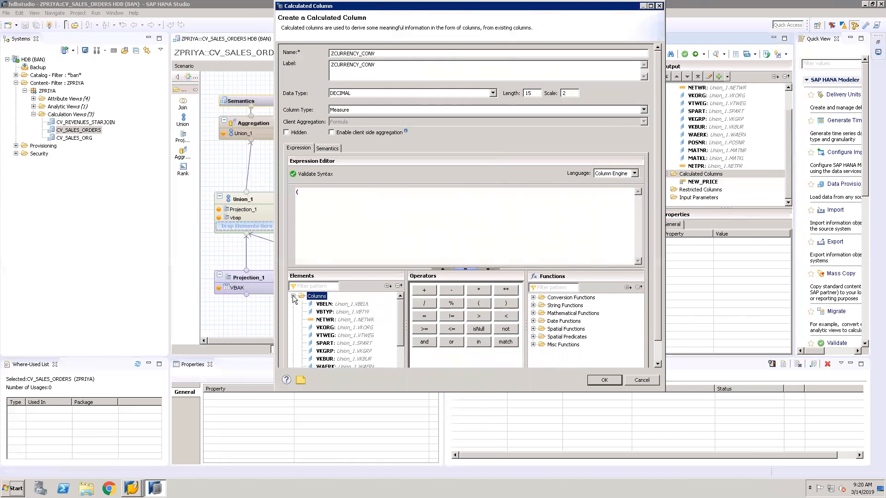
{"action": "double_click", "coordinate": [331, 322]}
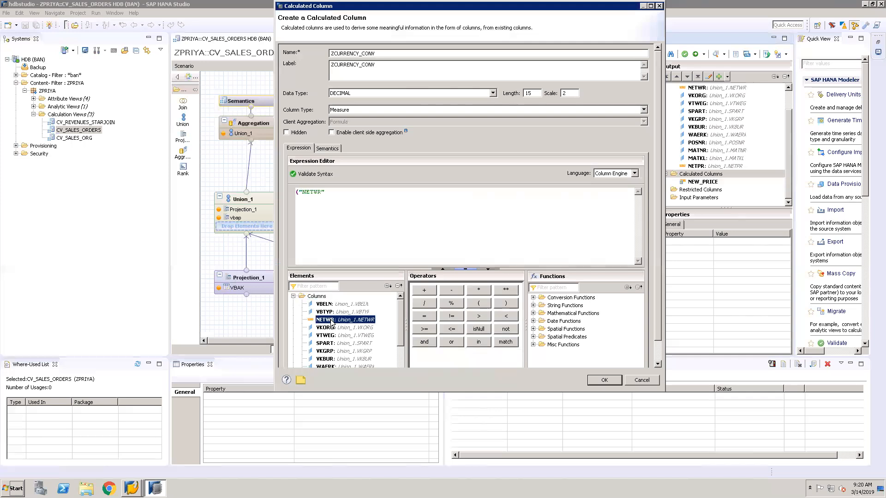
{"action": "left_click", "coordinate": [425, 289]}
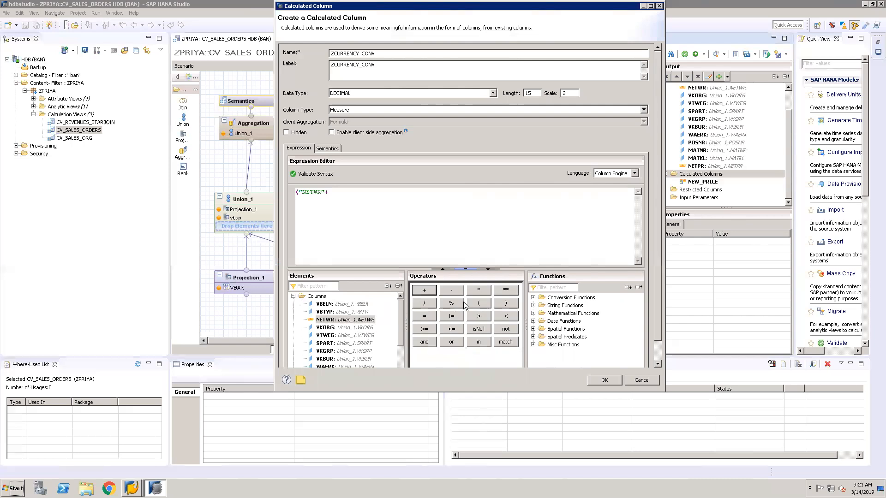
{"action": "left_click", "coordinate": [336, 193]}
{"action": "type", "text": "10"}
{"action": "left_click", "coordinate": [505, 303]}
Extend the expression by multiplying the first bracket by ("NETPR"+20)
{"action": "left_click", "coordinate": [347, 192]}
{"action": "left_click", "coordinate": [479, 290]}
{"action": "scroll", "coordinate": [399, 362], "scroll_direction": "down", "scroll_amount": 2}
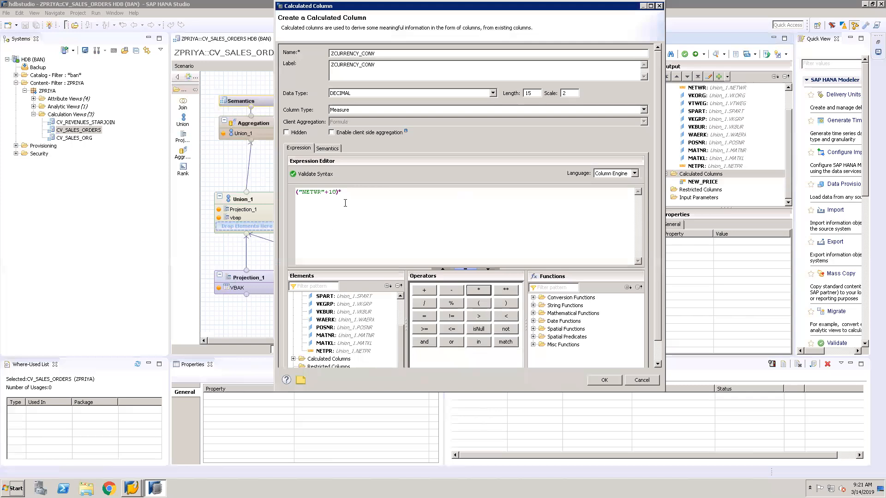
{"action": "left_click", "coordinate": [355, 192]}
{"action": "left_click", "coordinate": [480, 302]}
{"action": "double_click", "coordinate": [329, 352]}
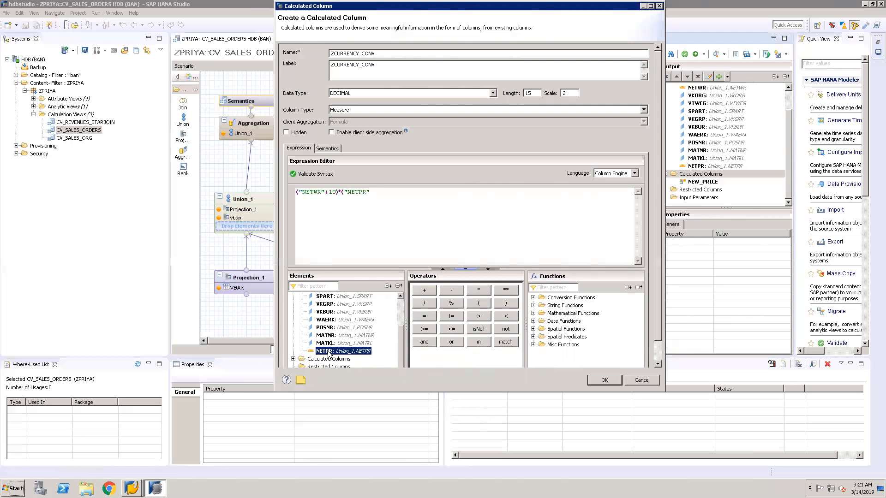
{"action": "left_click", "coordinate": [375, 190]}
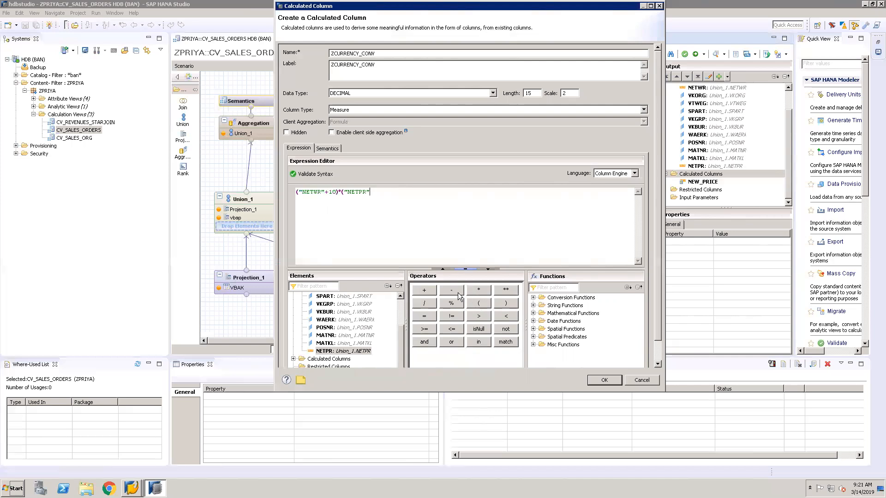
{"action": "left_click", "coordinate": [427, 290]}
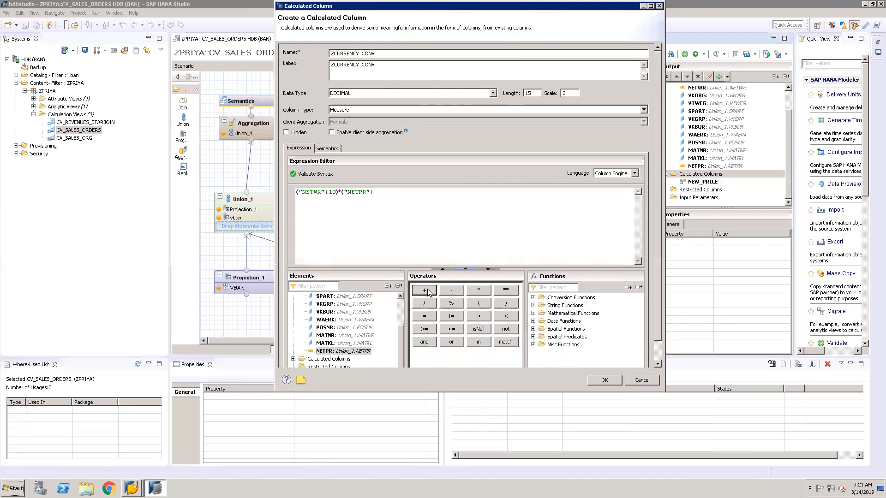
{"action": "left_click", "coordinate": [391, 197]}
{"action": "type", "text": "20"}
{"action": "left_click", "coordinate": [500, 304]}
Set the column's semantic type to Amount with Currency Code and enable both Decimal shift and Conversion
{"action": "left_click", "coordinate": [331, 150]}
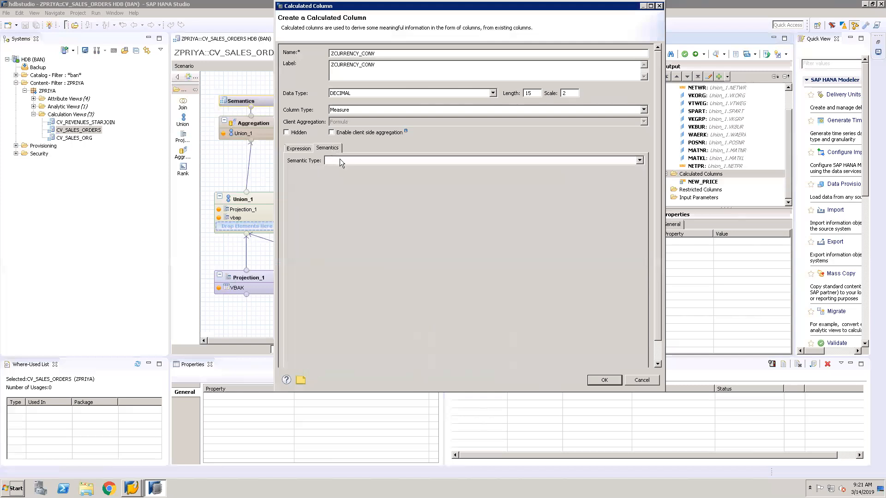
{"action": "left_click", "coordinate": [641, 160]}
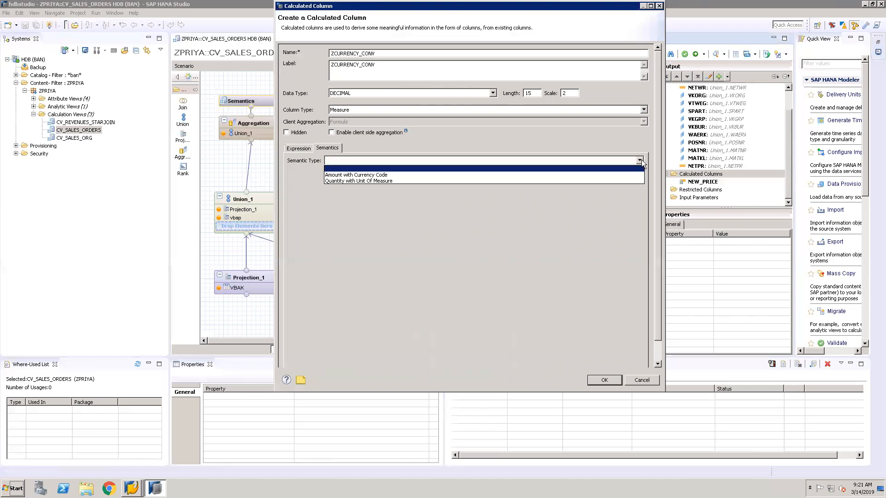
{"action": "left_click", "coordinate": [594, 175]}
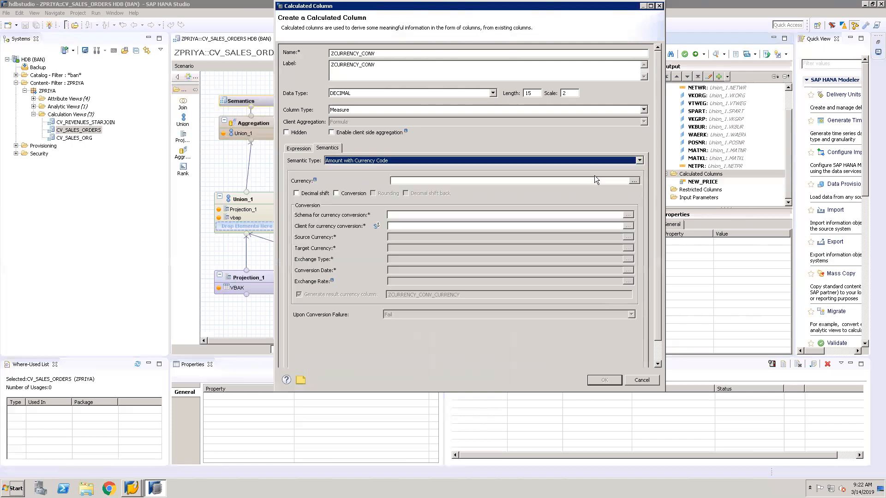
{"action": "left_click", "coordinate": [296, 194]}
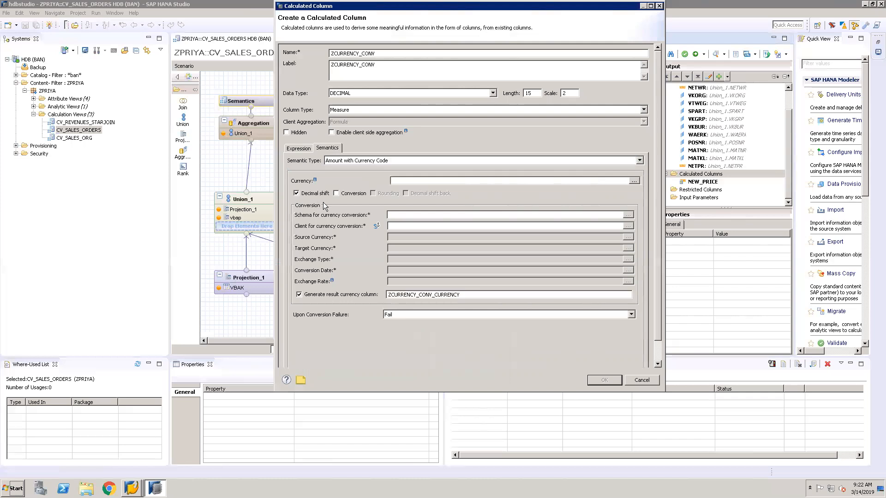
{"action": "left_click", "coordinate": [336, 193]}
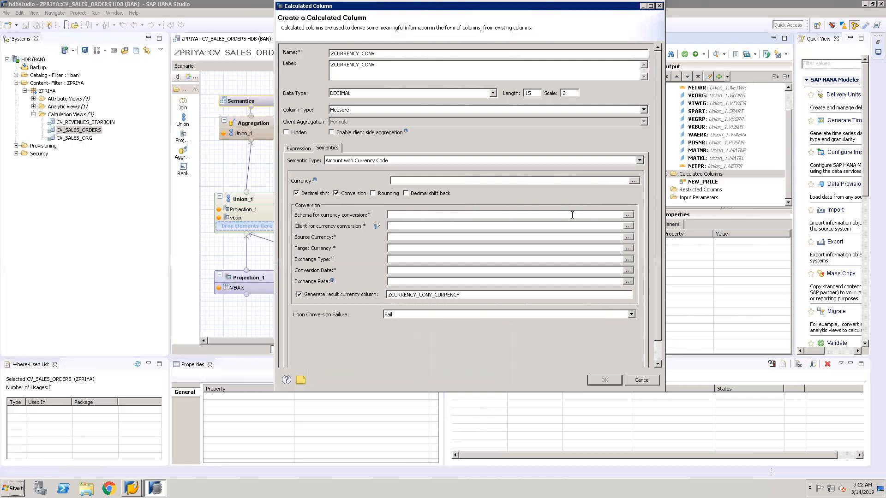
Select SAP_ECC as the schema for currency conversion
{"action": "left_click", "coordinate": [629, 215]}
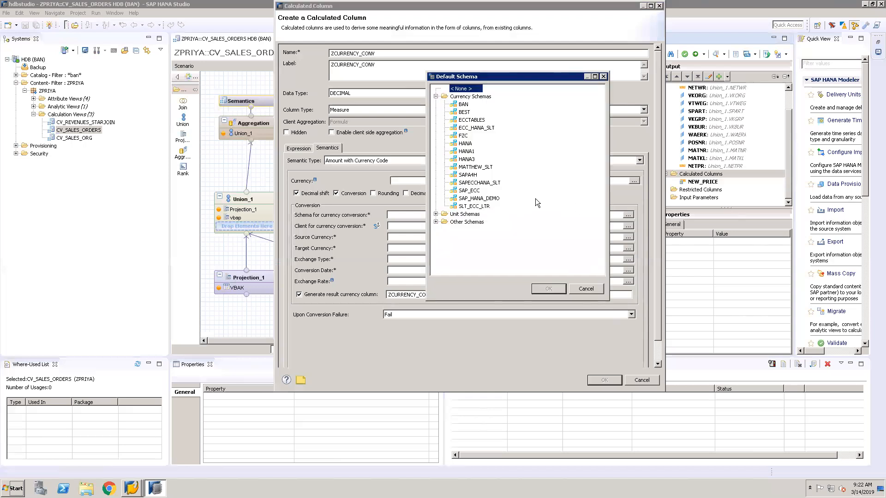
{"action": "left_click", "coordinate": [478, 193]}
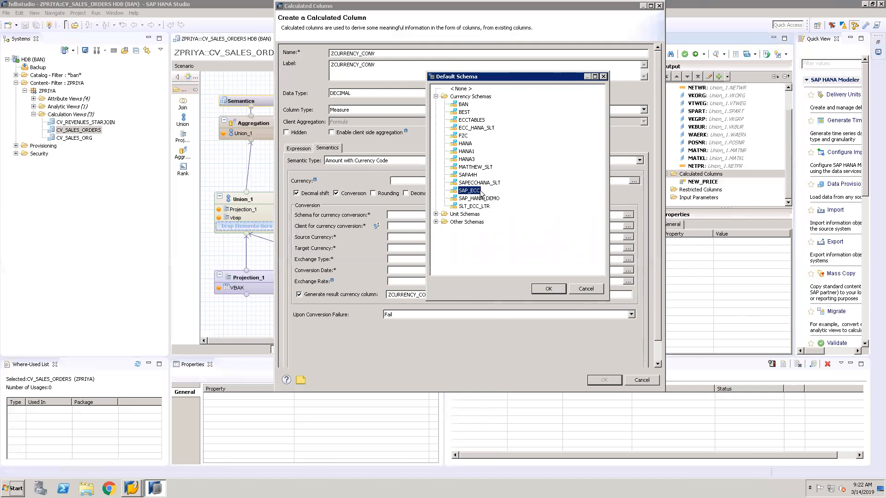
{"action": "left_click", "coordinate": [545, 289]}
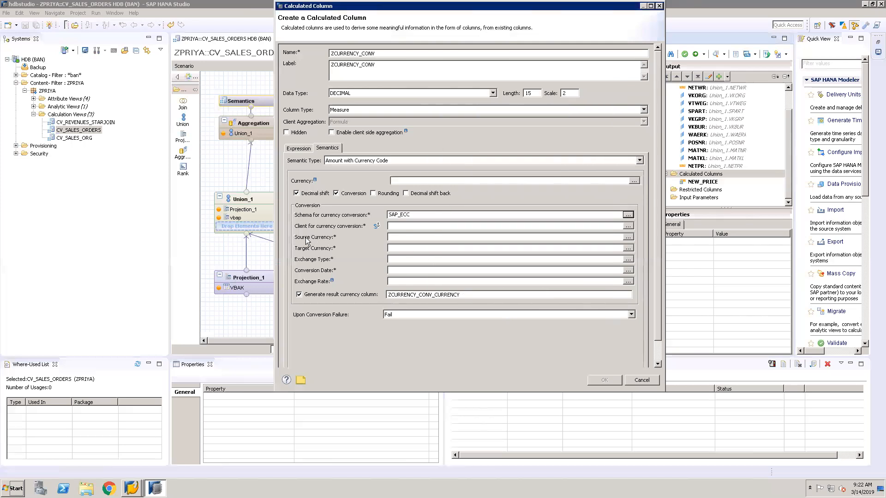
Consult the TCURR table entries in the SAP GUI, and back in HANA Studio set the source currency to the fixed value DEM
{"action": "left_click", "coordinate": [412, 239]}
{"action": "left_click", "coordinate": [132, 488]}
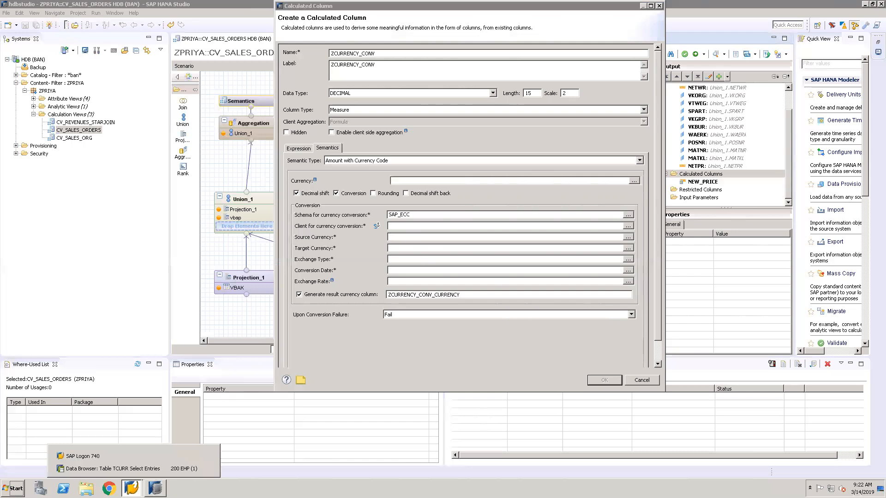
{"action": "left_click", "coordinate": [136, 468]}
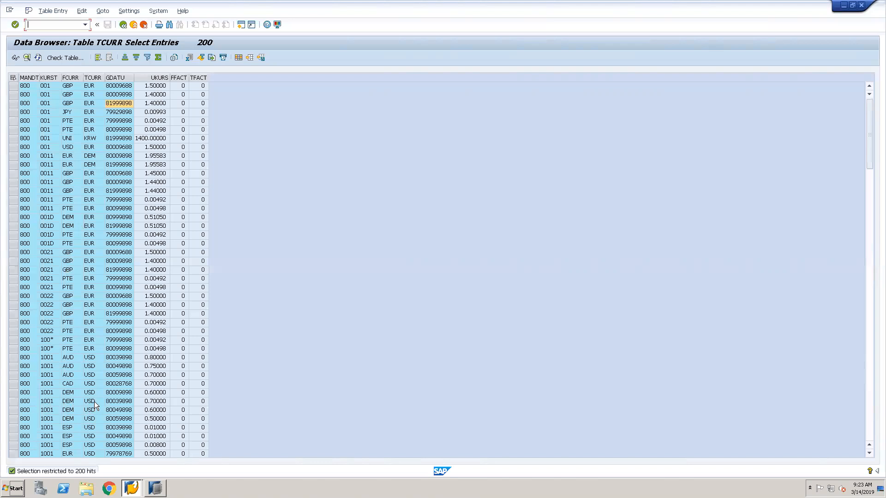
{"action": "left_click", "coordinate": [156, 488]}
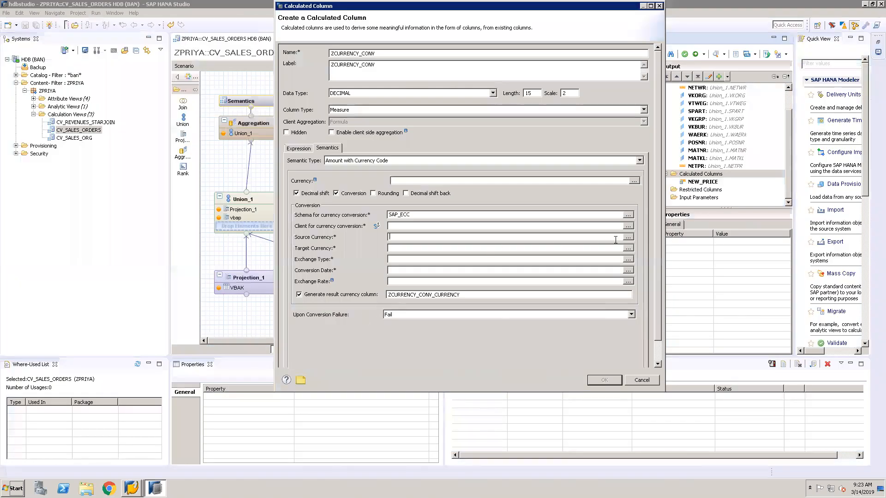
{"action": "left_click", "coordinate": [629, 238]}
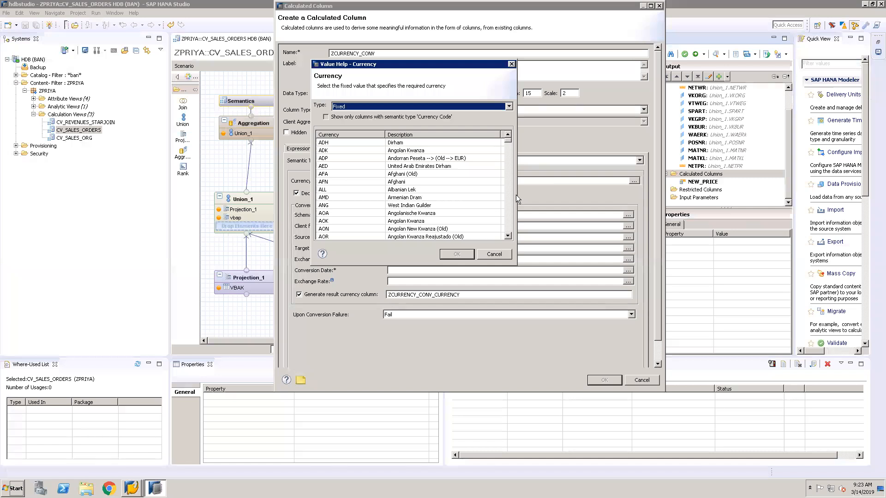
{"action": "left_click", "coordinate": [510, 196]}
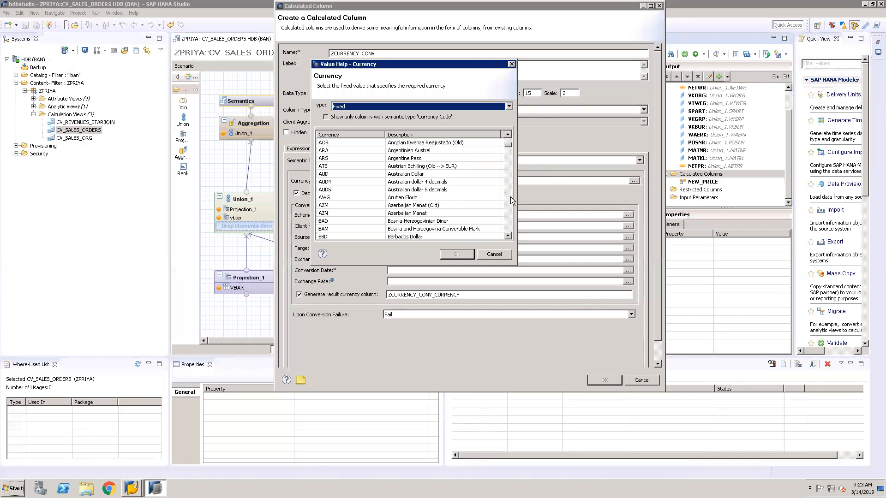
{"action": "left_click", "coordinate": [510, 196]}
{"action": "left_click", "coordinate": [510, 197]}
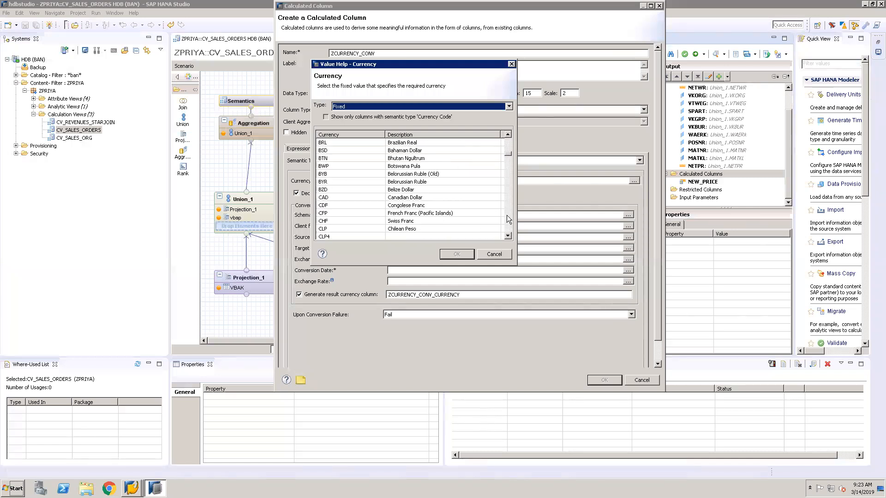
{"action": "left_click", "coordinate": [506, 215]}
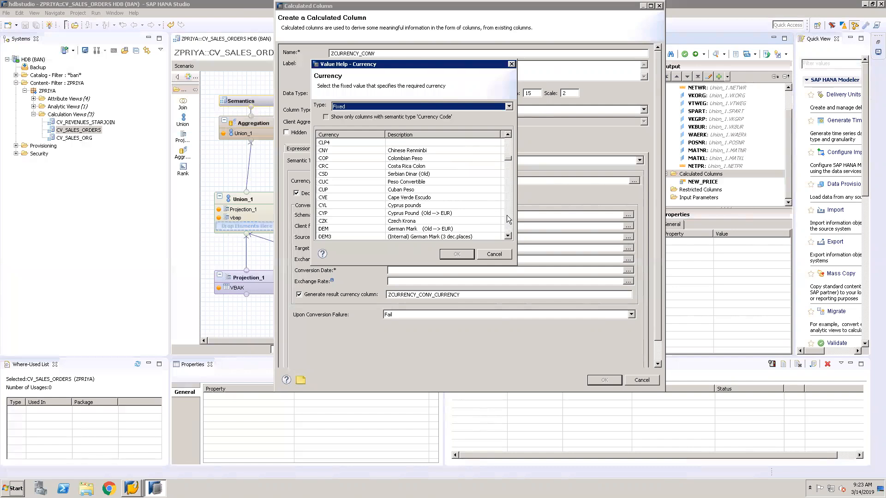
{"action": "double_click", "coordinate": [360, 229]}
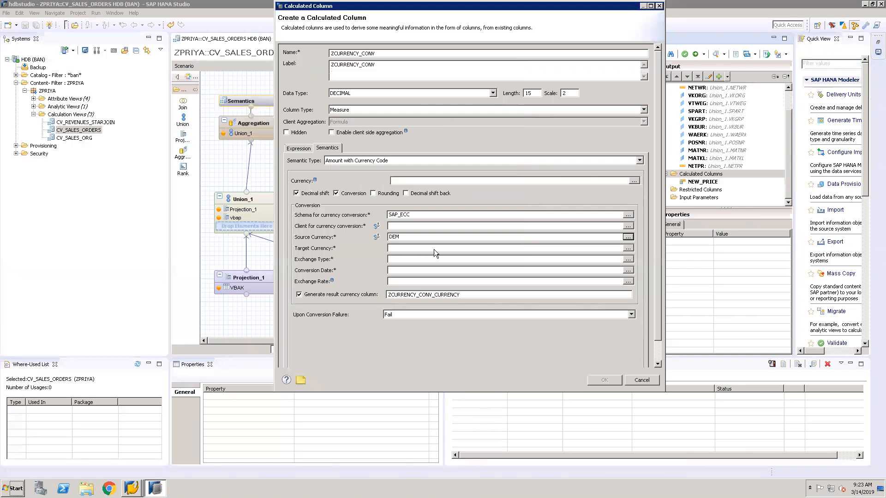
Set the target currency of the conversion to the fixed value USD
{"action": "left_click", "coordinate": [628, 248]}
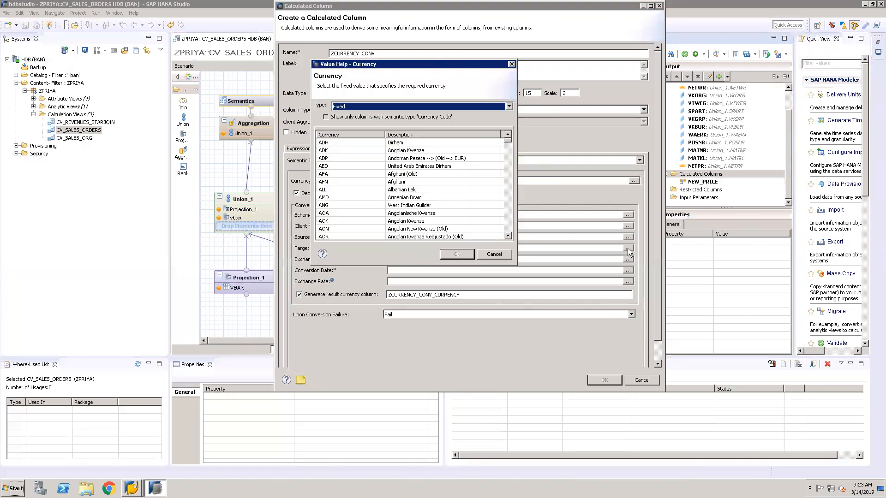
{"action": "left_click", "coordinate": [508, 212]}
{"action": "left_click", "coordinate": [507, 212]}
{"action": "left_click", "coordinate": [507, 212]}
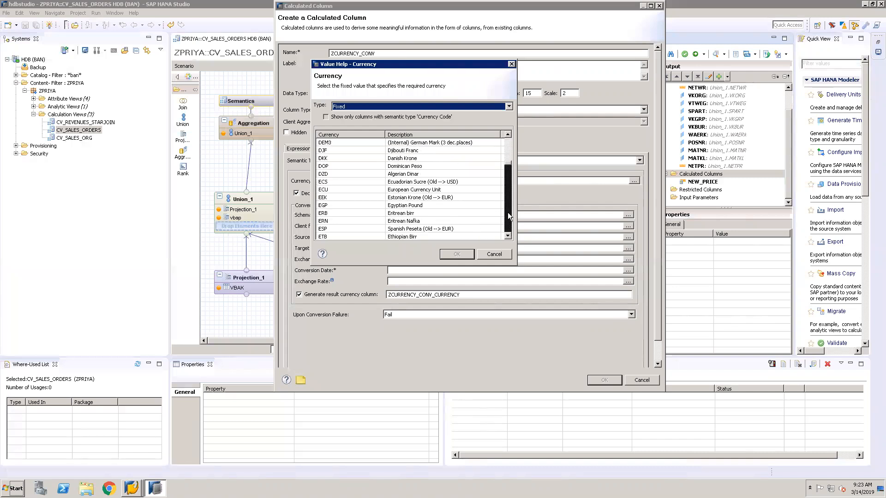
{"action": "left_click", "coordinate": [508, 212]}
{"action": "left_click", "coordinate": [507, 219]}
{"action": "left_click", "coordinate": [508, 218]}
{"action": "left_click", "coordinate": [507, 219]}
{"action": "left_click", "coordinate": [507, 220]}
{"action": "left_click", "coordinate": [508, 220]}
{"action": "left_click", "coordinate": [507, 220]}
{"action": "left_click", "coordinate": [507, 219]}
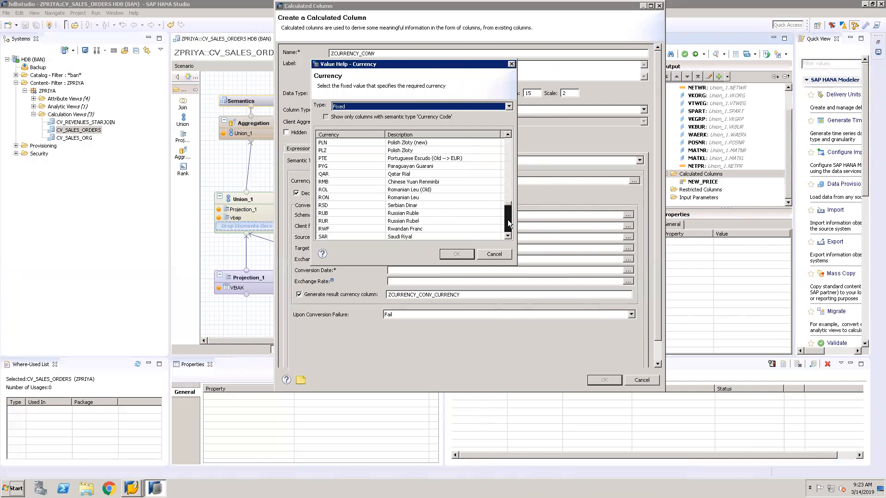
{"action": "left_click", "coordinate": [508, 230]}
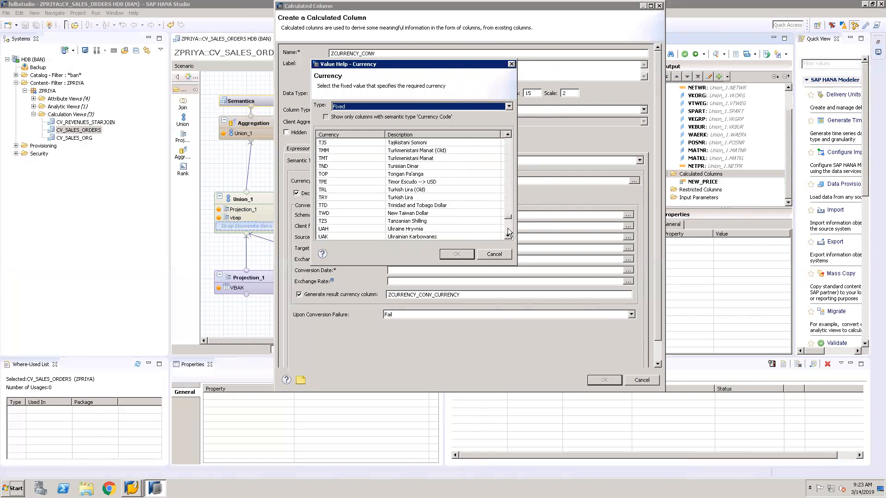
{"action": "left_click", "coordinate": [508, 231]}
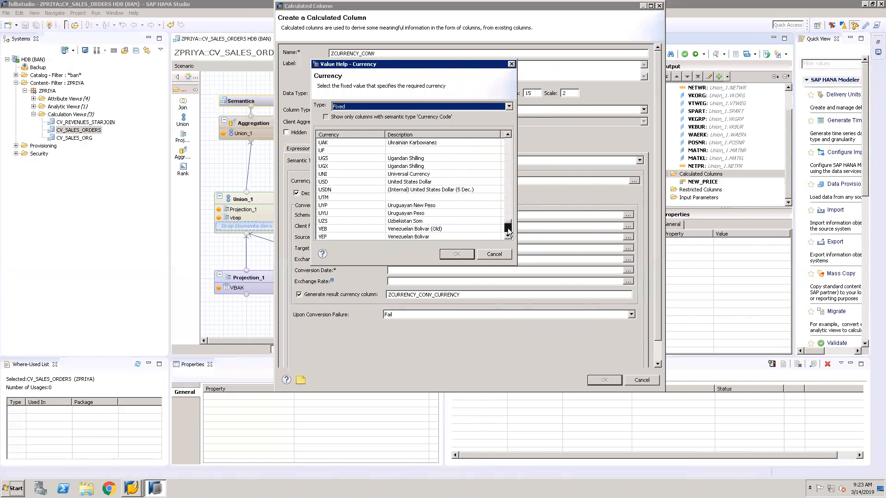
{"action": "double_click", "coordinate": [352, 181]}
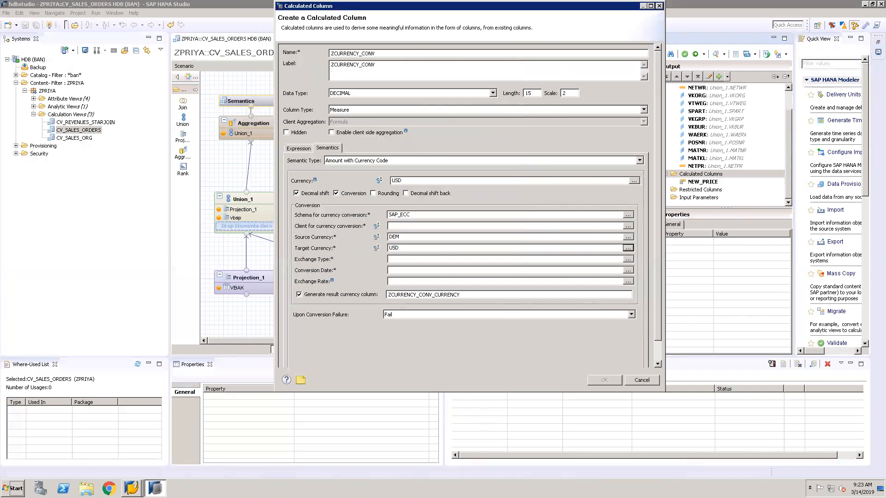
Check the exchange rate types in the SAP GUI's TCURR table, and set the exchange type to 1001 in HANA Studio
{"action": "left_click", "coordinate": [131, 488]}
{"action": "left_click", "coordinate": [138, 468]}
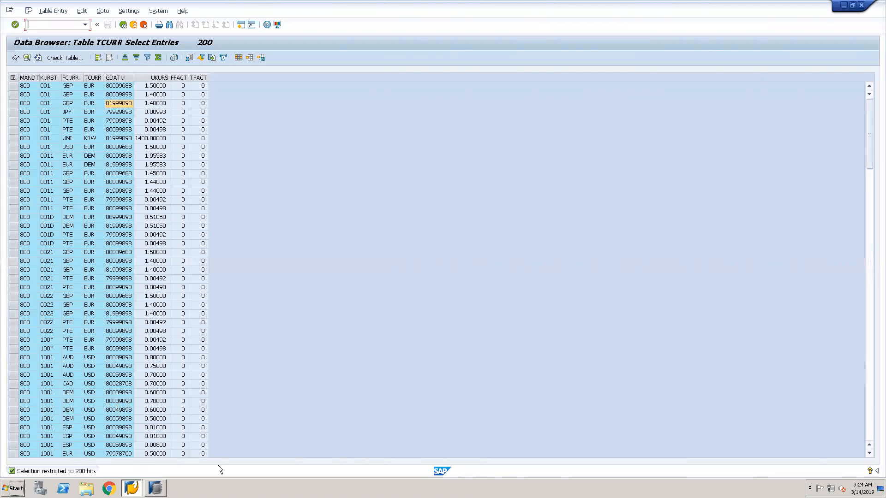
{"action": "left_click", "coordinate": [157, 488]}
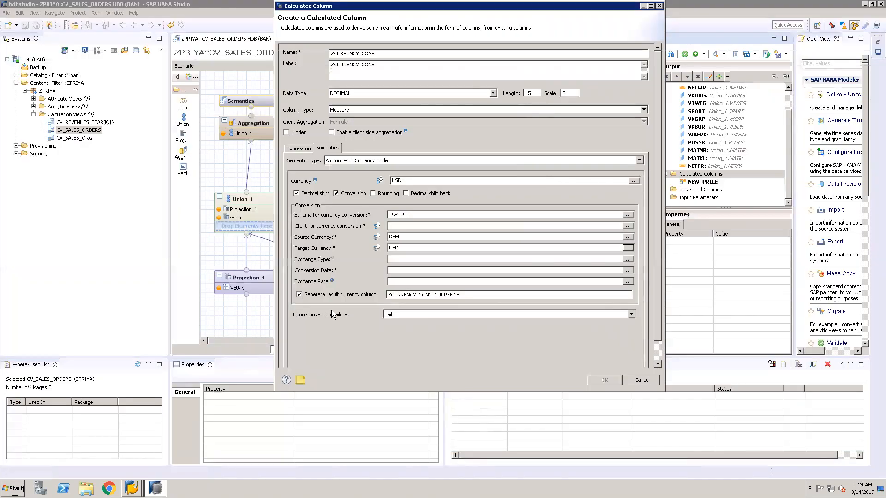
{"action": "left_click", "coordinate": [420, 260]}
{"action": "left_click", "coordinate": [630, 257]}
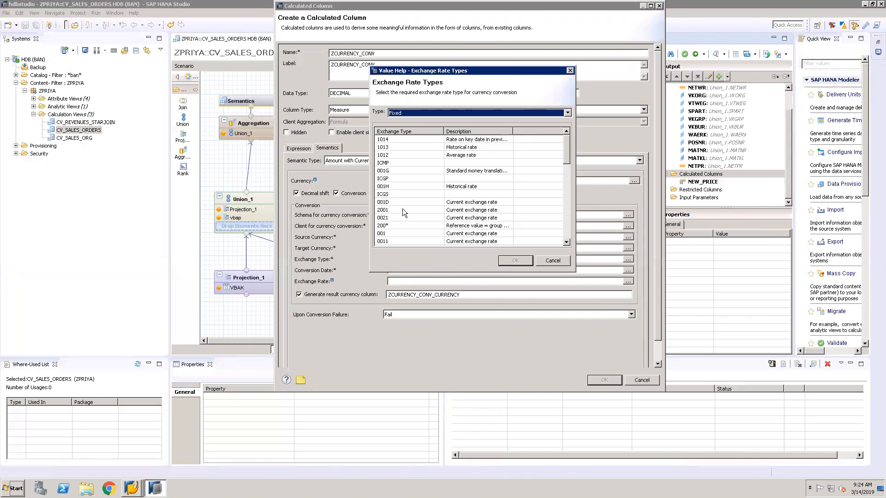
{"action": "left_click", "coordinate": [567, 223]}
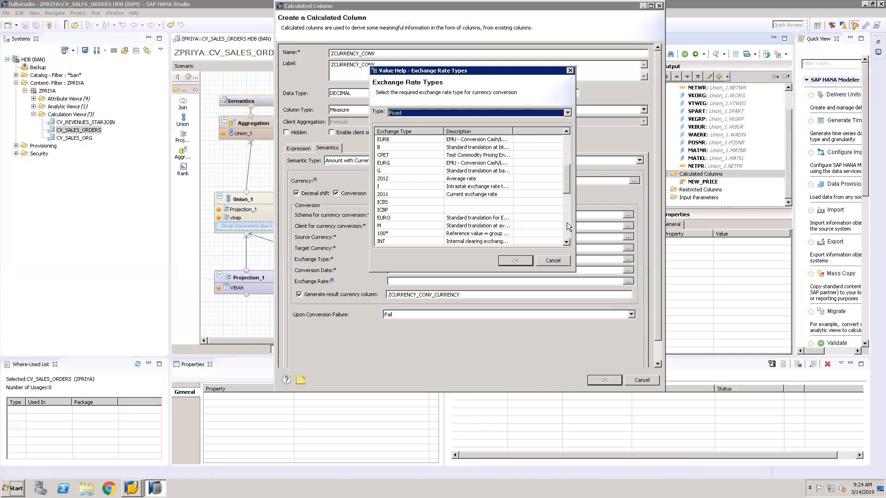
{"action": "left_click", "coordinate": [567, 222]}
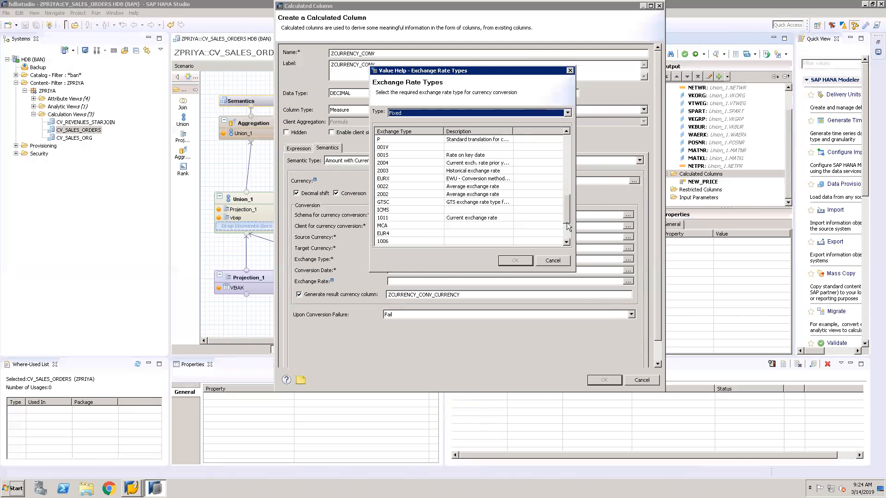
{"action": "left_click", "coordinate": [567, 235]}
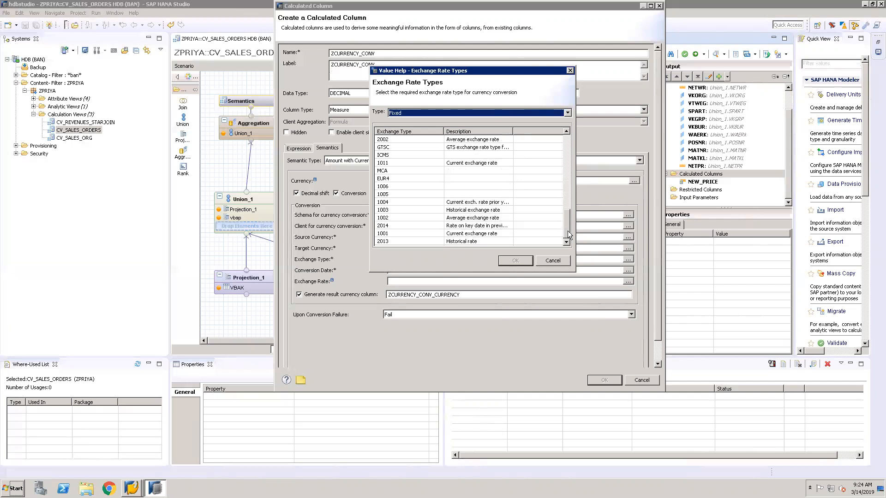
{"action": "double_click", "coordinate": [391, 232]}
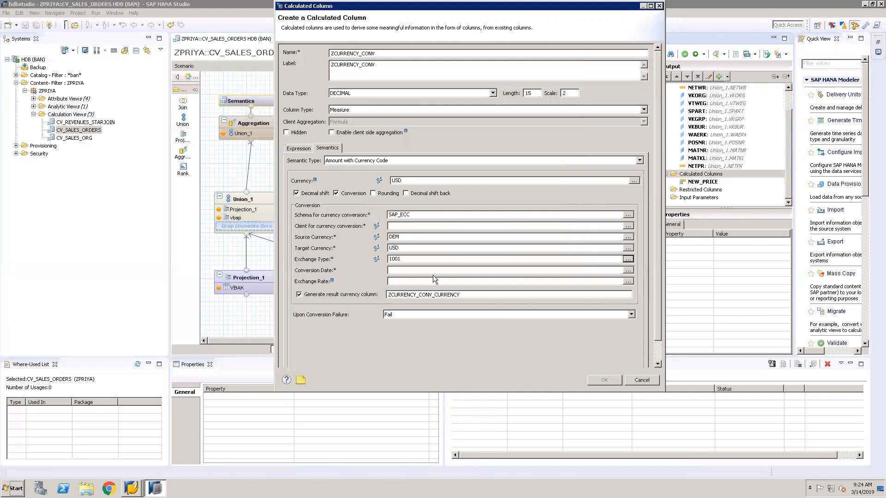
Set the conversion date to 80039898 and compare it with the TCURR entries in the SAP GUI before returning to HANA Studio
{"action": "left_click", "coordinate": [434, 271]}
{"action": "type", "text": "80039898"}
{"action": "left_click", "coordinate": [134, 479]}
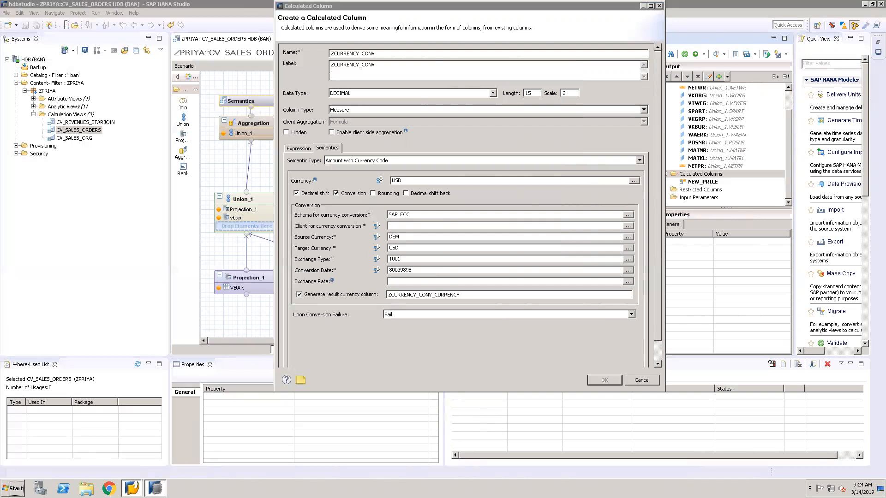
{"action": "left_click", "coordinate": [135, 468]}
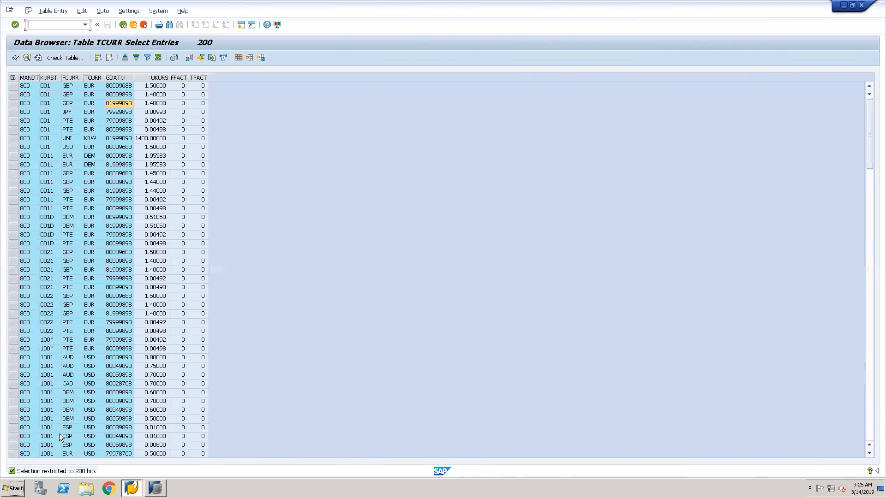
{"action": "left_click", "coordinate": [155, 488]}
{"action": "left_click", "coordinate": [152, 468]}
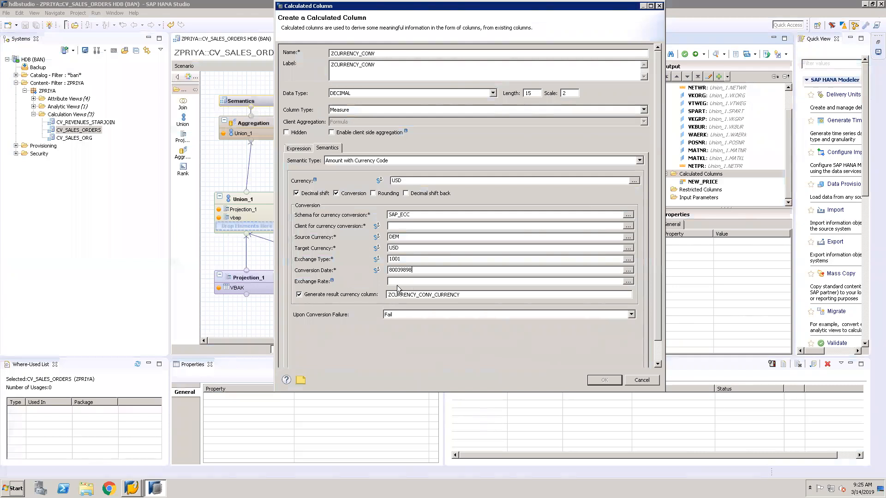
Turn off generation of the result currency column and set the client for currency conversion to Session Client
{"action": "left_click", "coordinate": [299, 294]}
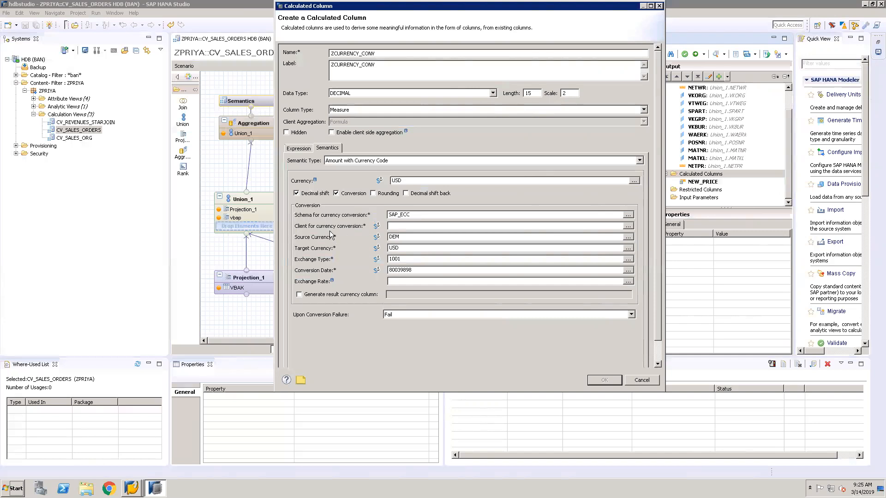
{"action": "left_click", "coordinate": [628, 226]}
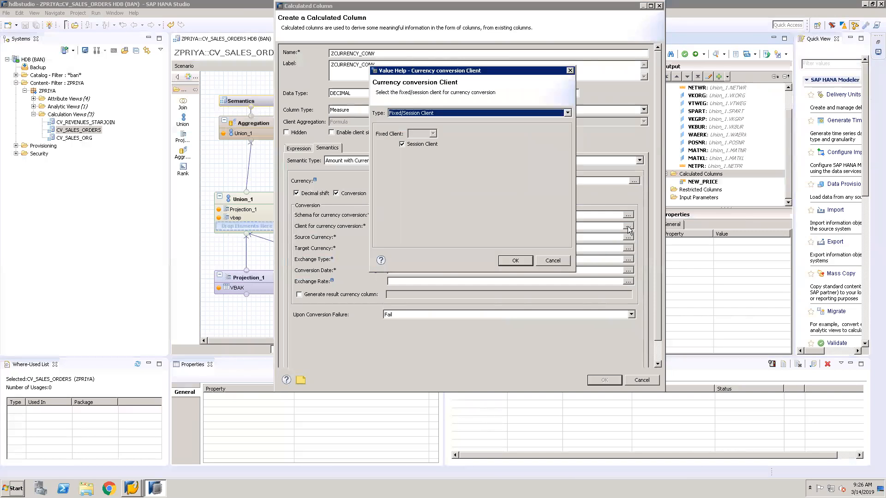
{"action": "left_click", "coordinate": [566, 113]}
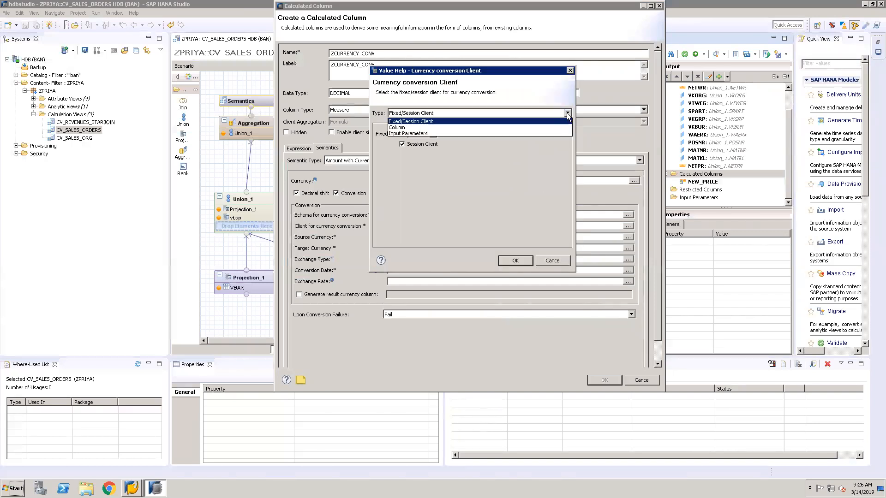
{"action": "left_click", "coordinate": [540, 120]}
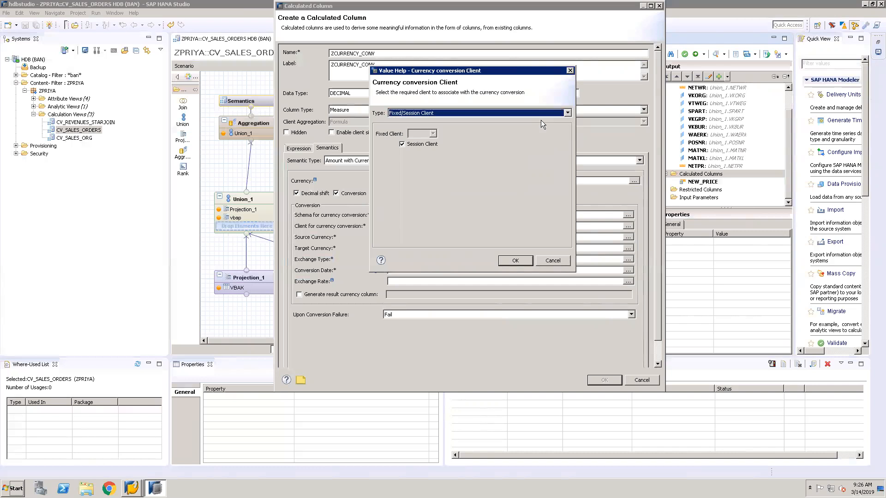
{"action": "left_click", "coordinate": [515, 261]}
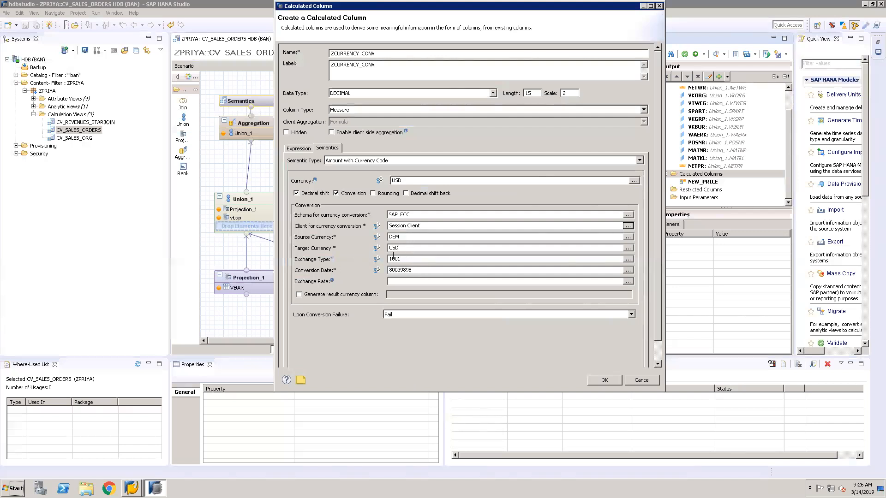
Accept the ZCURRENCY_CONV calculated column, and activate and preview the data of the CV_SALES_ORDERS view
{"action": "left_click", "coordinate": [406, 259]}
{"action": "left_click", "coordinate": [611, 380]}
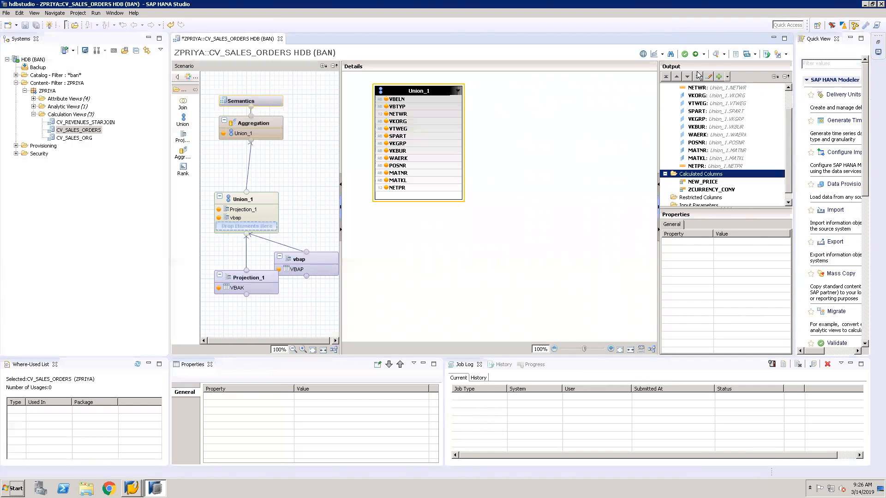
{"action": "left_click", "coordinate": [696, 55]}
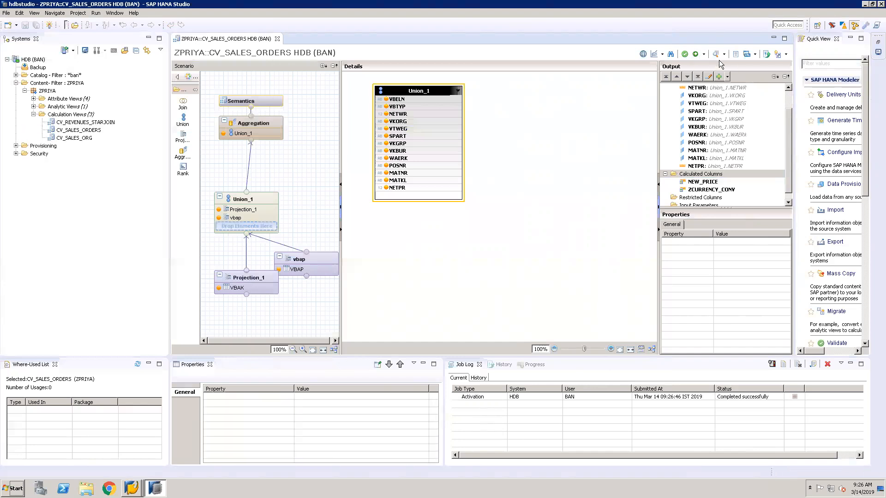
{"action": "left_click", "coordinate": [716, 55]}
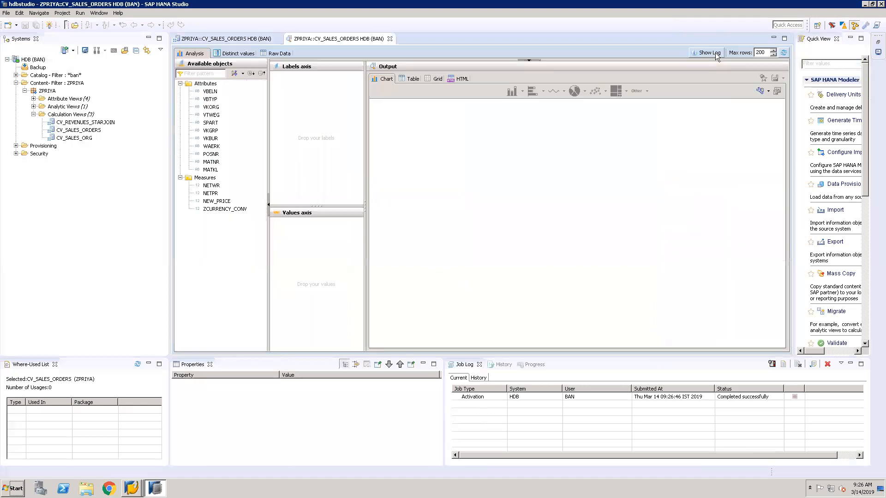
{"action": "left_click", "coordinate": [208, 92]}
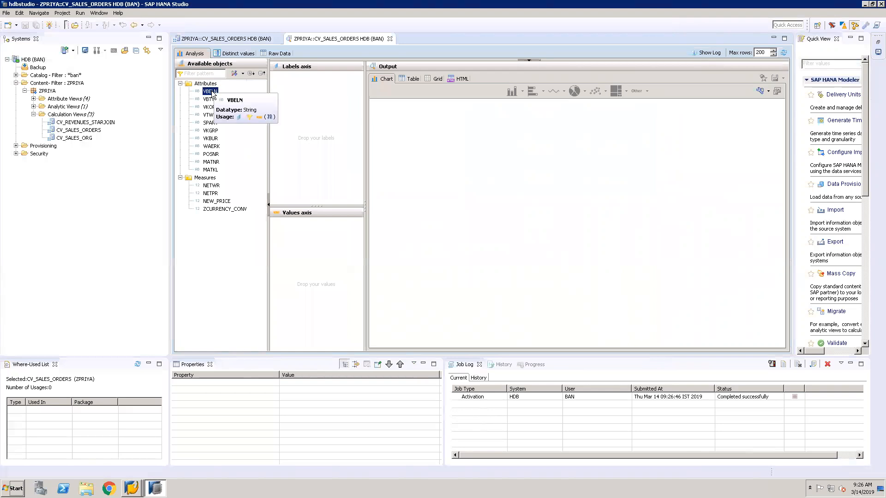
{"action": "key", "text": "shift+Down"}
{"action": "key", "text": "shift+Down"}
{"action": "key", "text": "shift+Down"}
{"action": "key", "text": "shift+Down"}
{"action": "key", "text": "shift+Down"}
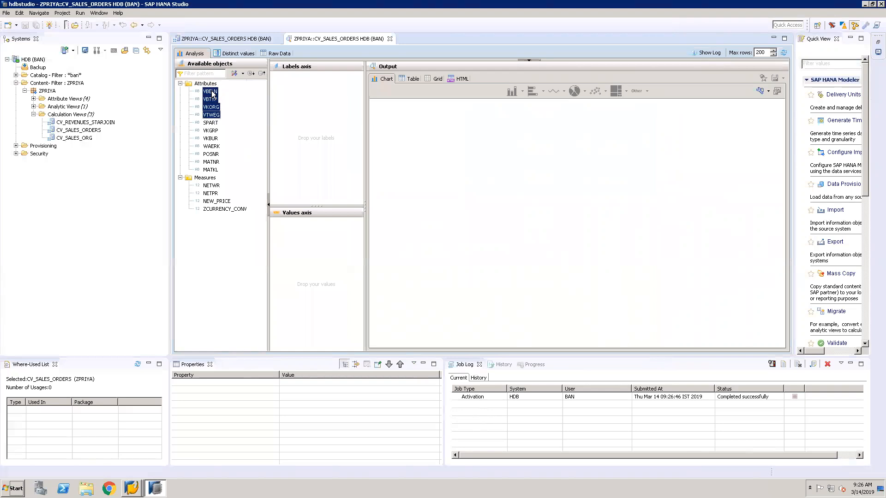
{"action": "key", "text": "shift+Down"}
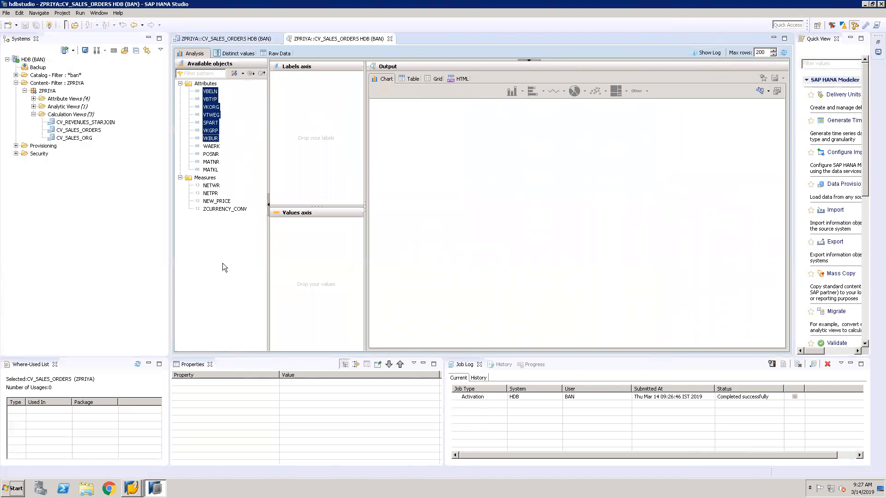
{"action": "left_click", "coordinate": [526, 231]}
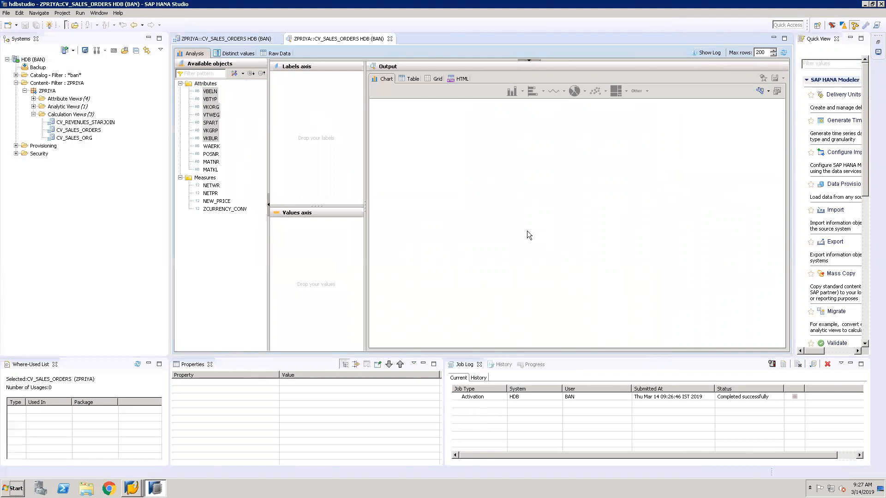
{"action": "left_click", "coordinate": [207, 92]}
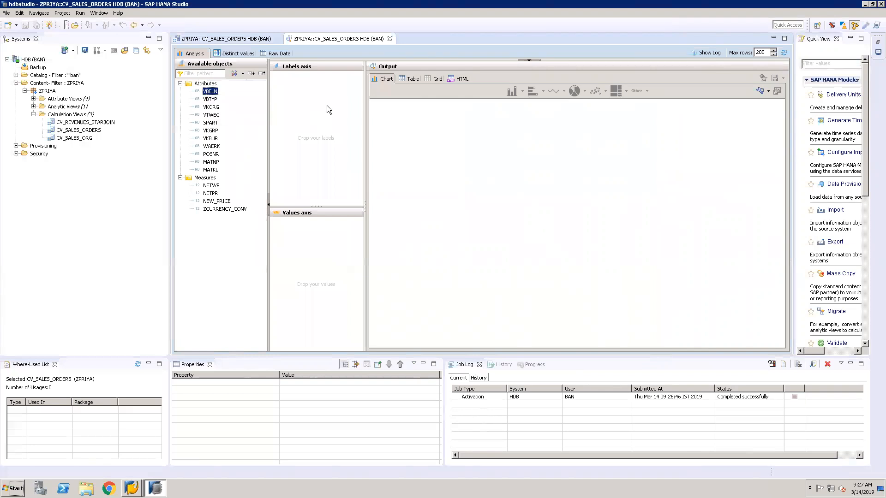
{"action": "left_click", "coordinate": [460, 189]}
{"action": "left_click", "coordinate": [210, 91]}
{"action": "left_click", "coordinate": [525, 216]}
Place the attributes VBELN, VBTYP and VKORG on the labels axis of the data preview analysis
{"action": "left_click_drag", "start_coordinate": [214, 92], "coordinate": [316, 106]}
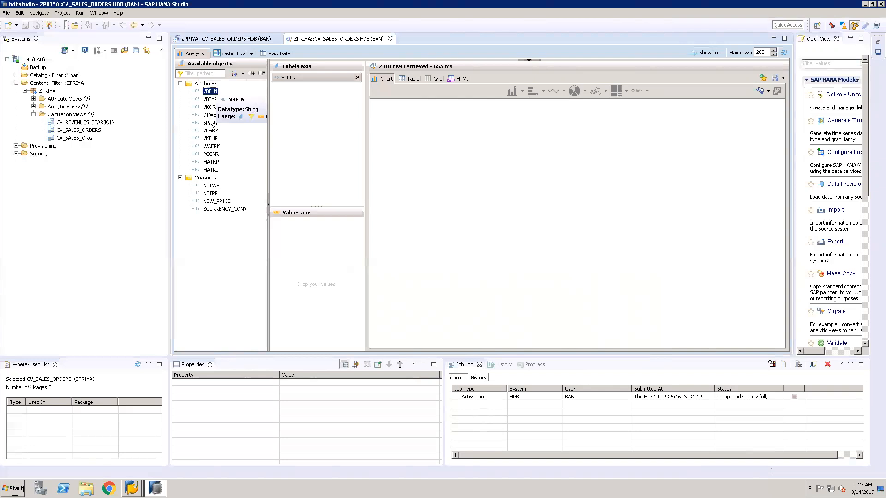
{"action": "left_click", "coordinate": [209, 100]}
{"action": "left_click_drag", "start_coordinate": [210, 100], "coordinate": [320, 124]}
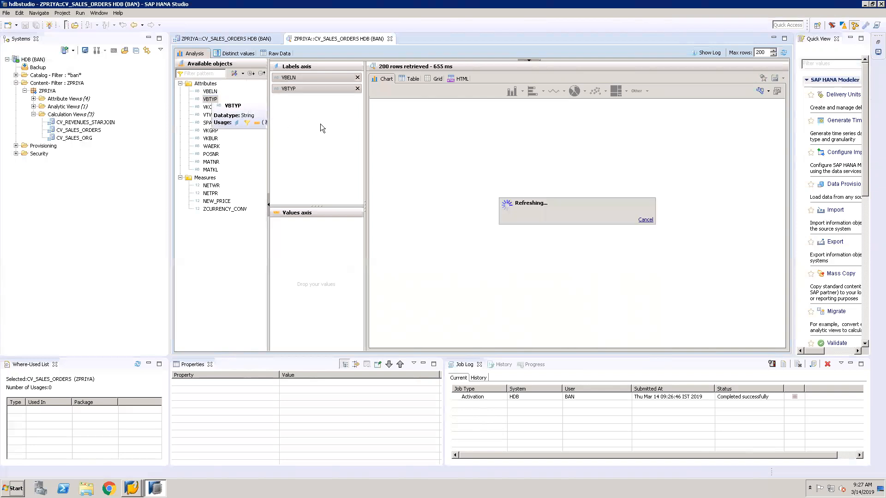
{"action": "left_click", "coordinate": [206, 108]}
{"action": "left_click_drag", "start_coordinate": [206, 107], "coordinate": [321, 124]}
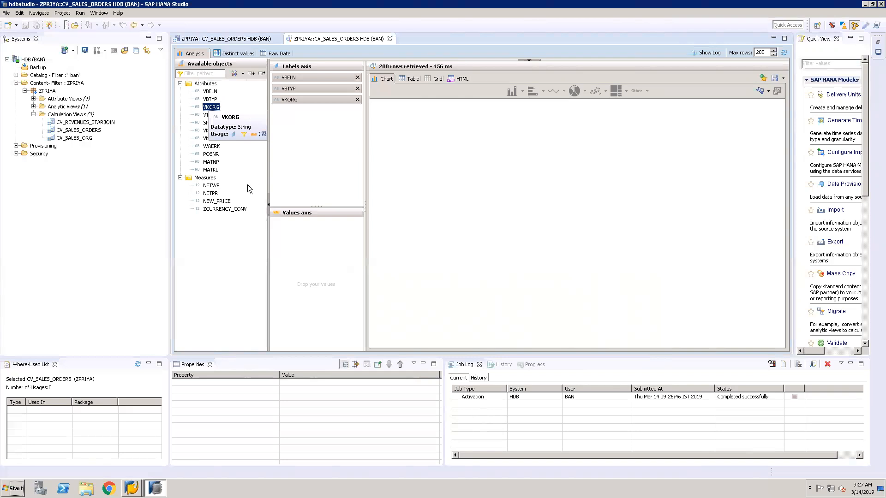
Place the measures NETWR, NETPR, NEW_PRICE and ZCURRENCY_CONV on the values axis
{"action": "left_click", "coordinate": [214, 187]}
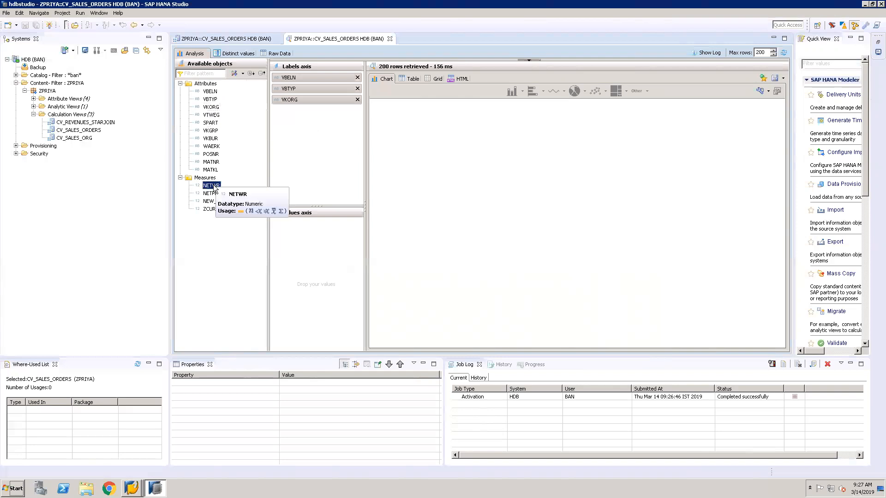
{"action": "left_click_drag", "start_coordinate": [214, 188], "coordinate": [324, 257]}
{"action": "left_click", "coordinate": [210, 193]}
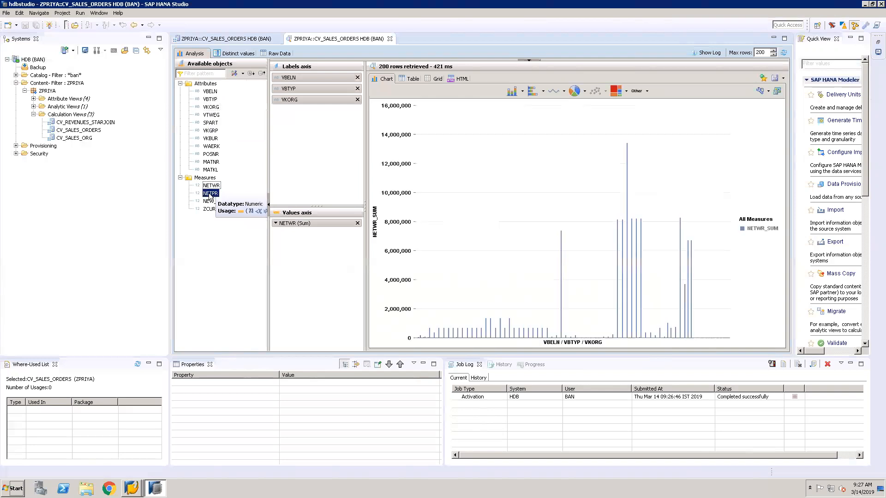
{"action": "left_click_drag", "start_coordinate": [210, 196], "coordinate": [309, 261]}
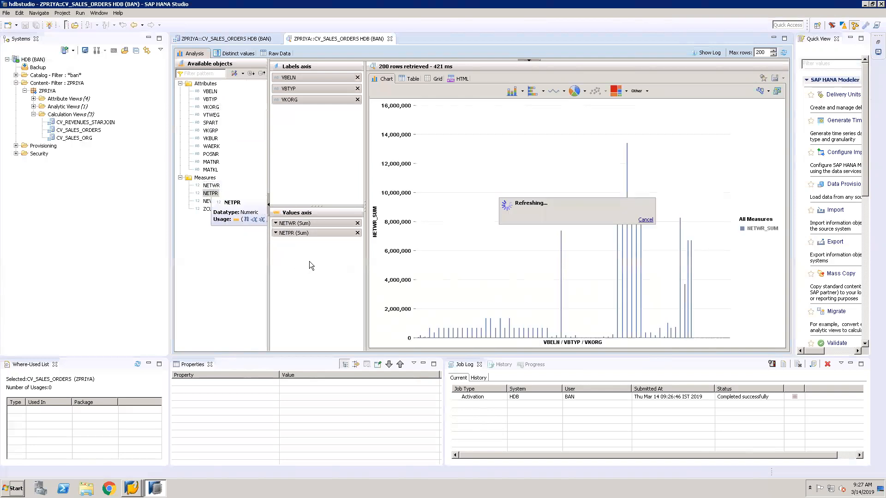
{"action": "left_click", "coordinate": [207, 202]}
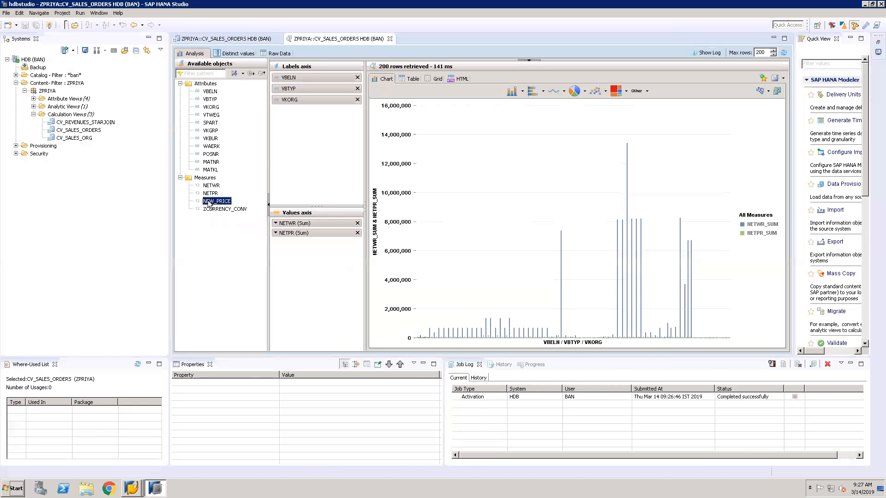
{"action": "left_click_drag", "start_coordinate": [208, 202], "coordinate": [315, 271]}
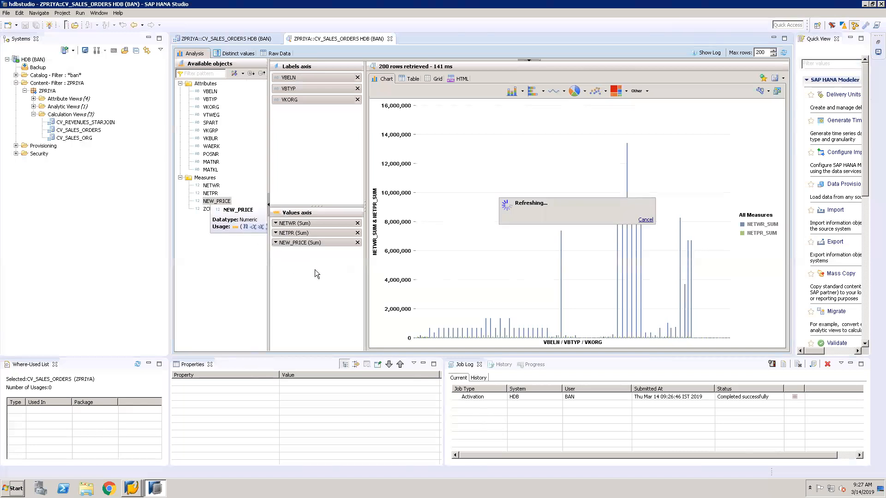
{"action": "left_click", "coordinate": [207, 209]}
{"action": "left_click_drag", "start_coordinate": [206, 209], "coordinate": [329, 315]}
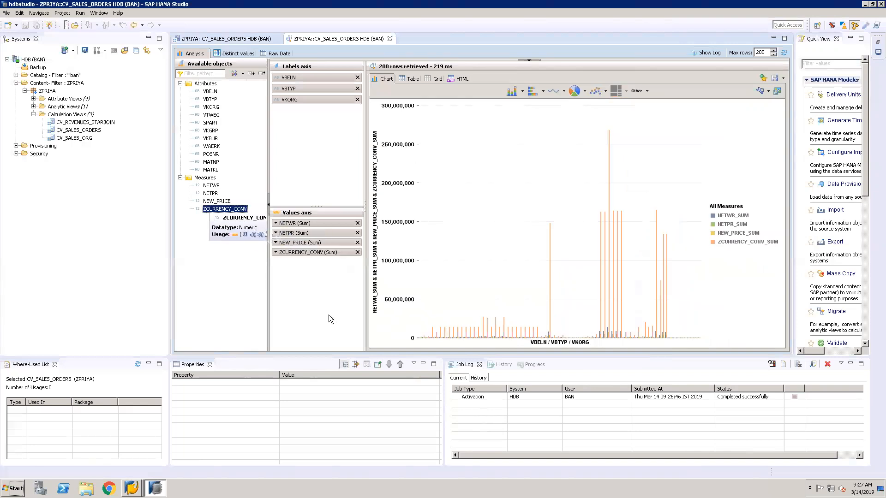
Show the analysis output as a table and examine the converted currency sums against the other measures
{"action": "left_click", "coordinate": [412, 78]}
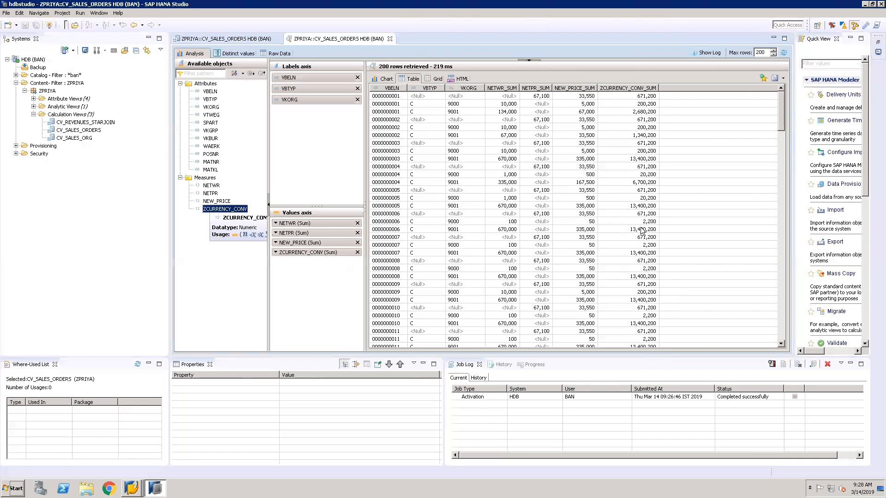
{"action": "left_click", "coordinate": [782, 305]}
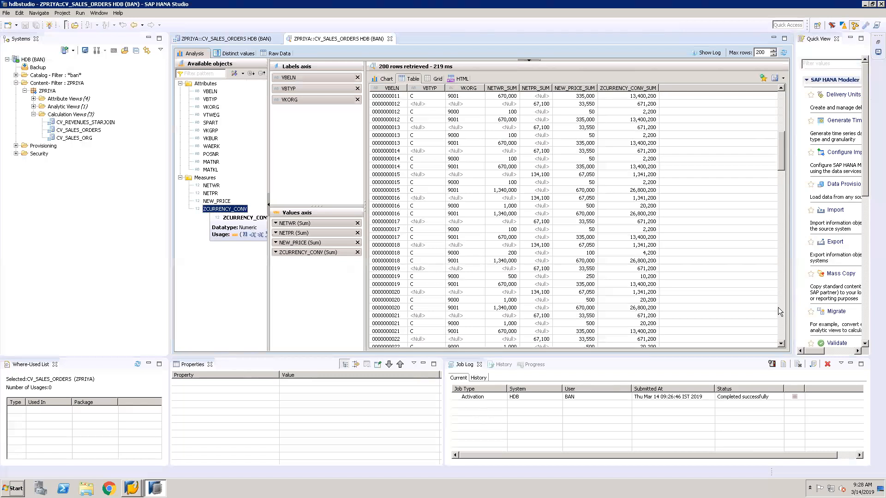
{"action": "left_click", "coordinate": [781, 309]}
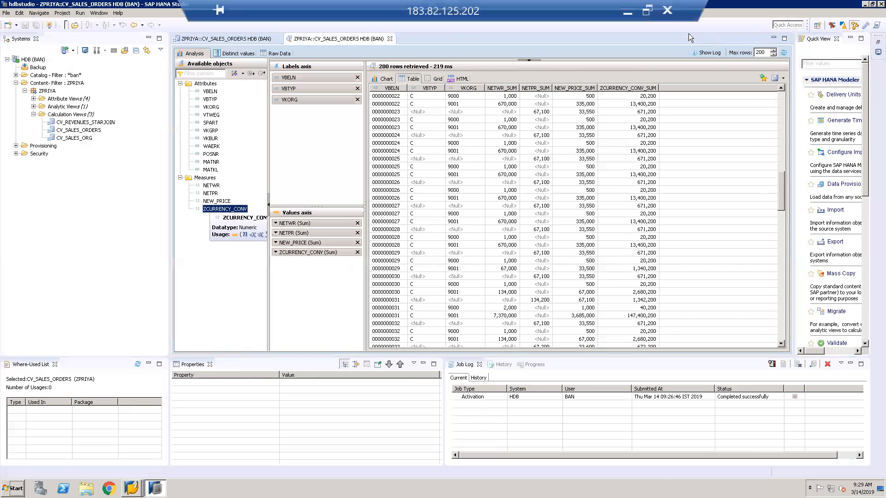
Switch to Paint and start a text note below the CONV_CURRENCY formula reading "formula, Source curr,"
{"action": "left_click", "coordinate": [628, 13]}
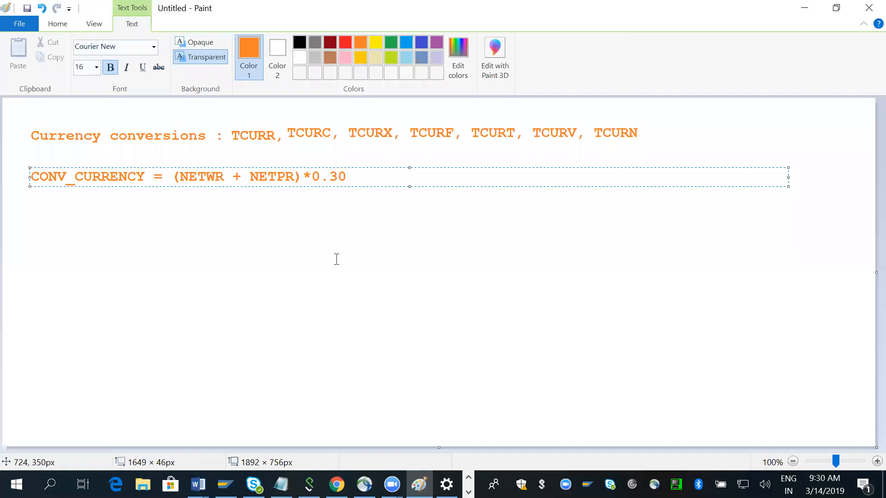
{"action": "left_click", "coordinate": [33, 215]}
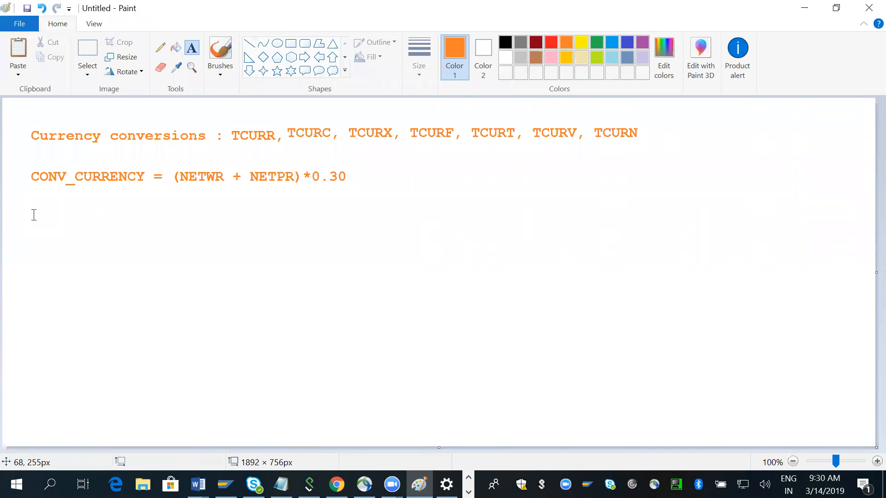
{"action": "left_click", "coordinate": [34, 215]}
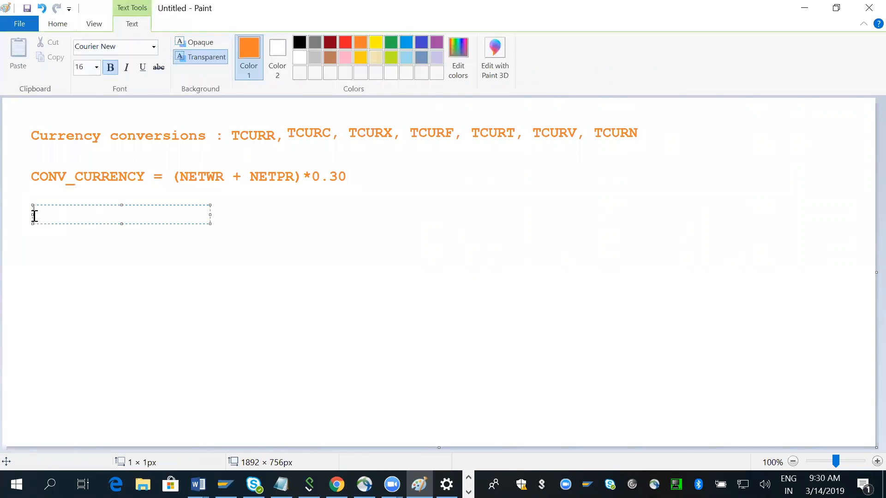
{"action": "type", "text": "formula, Source c"}
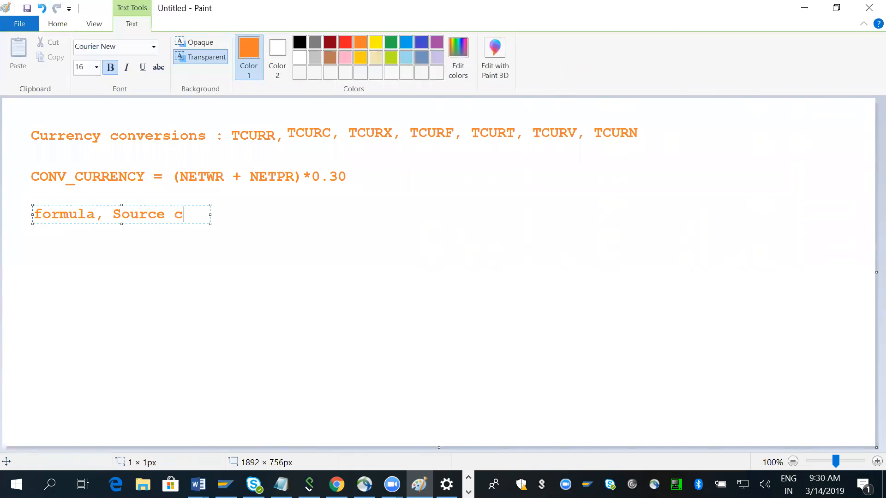
{"action": "type", "text": "urr,"}
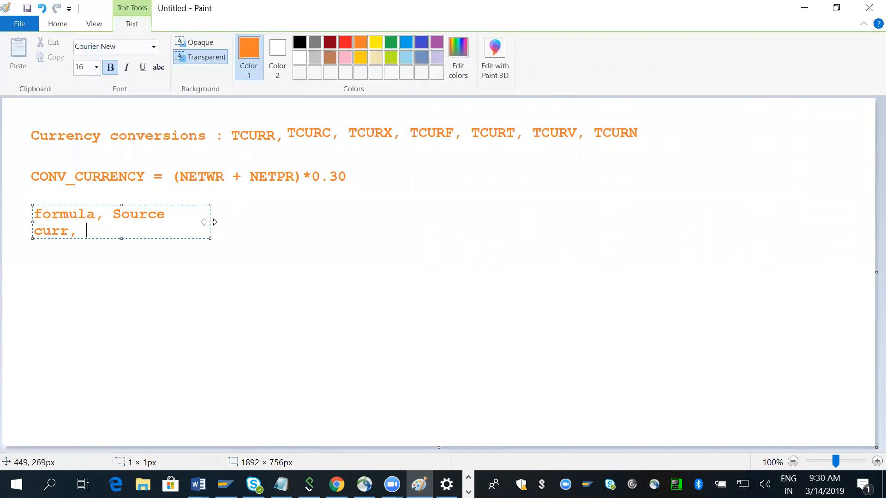
Widen the note's text box across the canvas and continue its line with "destination curr, Conversion date"
{"action": "left_click_drag", "start_coordinate": [209, 222], "coordinate": [850, 205]}
{"action": "type", "text": "de"}
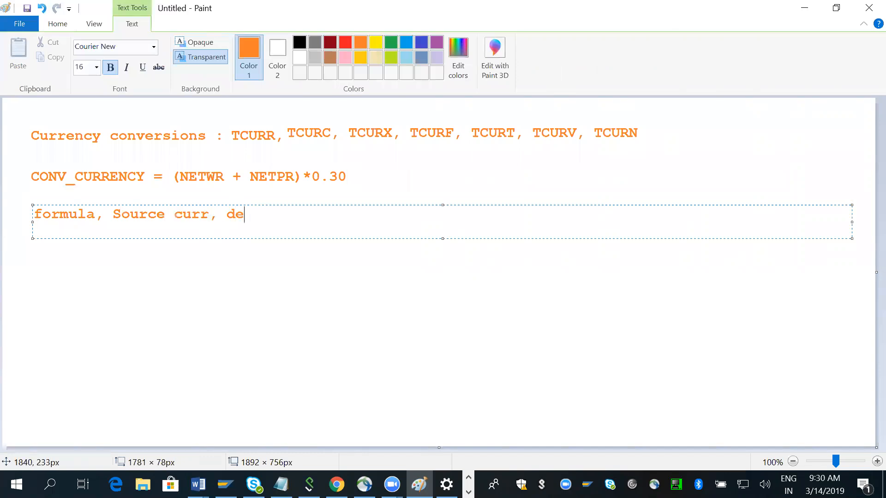
{"action": "type", "text": "stination cu"}
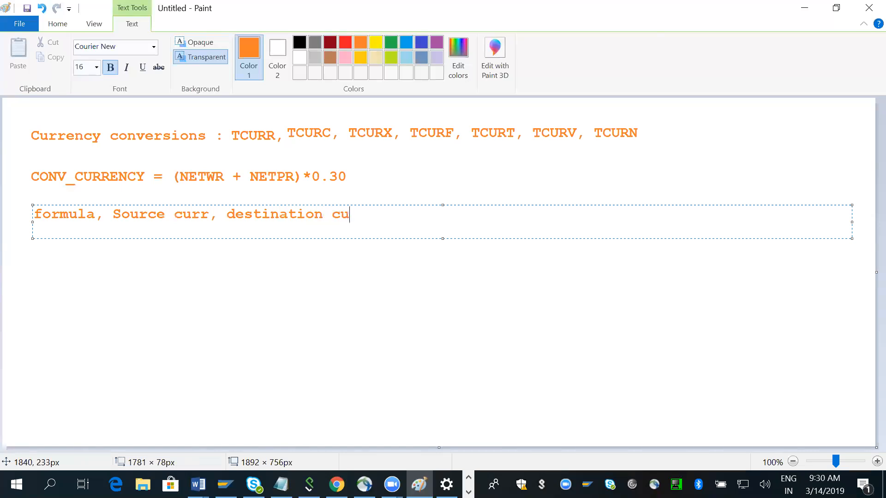
{"action": "type", "text": "rr, "}
{"action": "type", "text": "Conversio"}
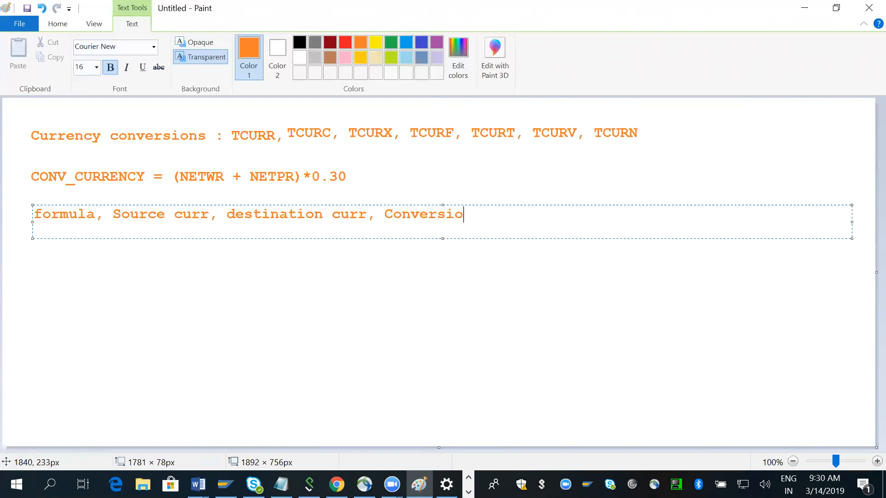
{"action": "type", "text": "n data"}
{"action": "key", "text": "BackSpace"}
{"action": "type", "text": "e"}
{"action": "left_click", "coordinate": [351, 176]}
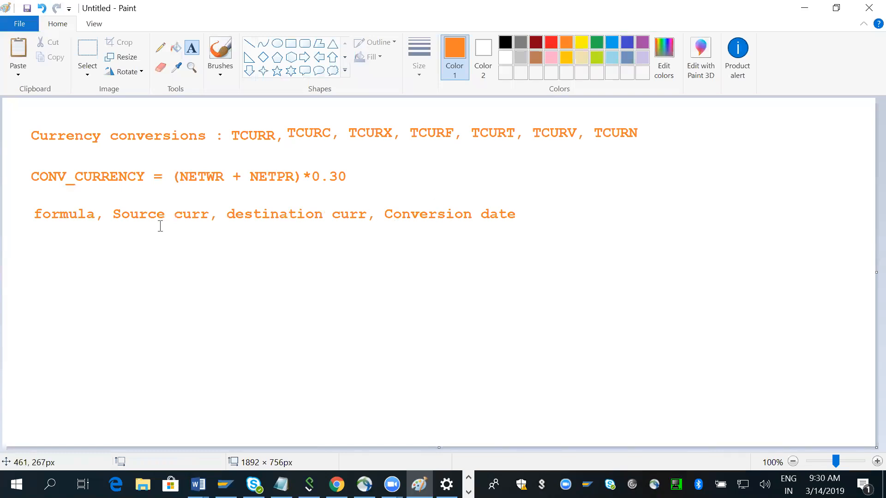
Add the text "[ conversion type ]" after "Conversion date" at the end of the note line
{"action": "left_click", "coordinate": [256, 134]}
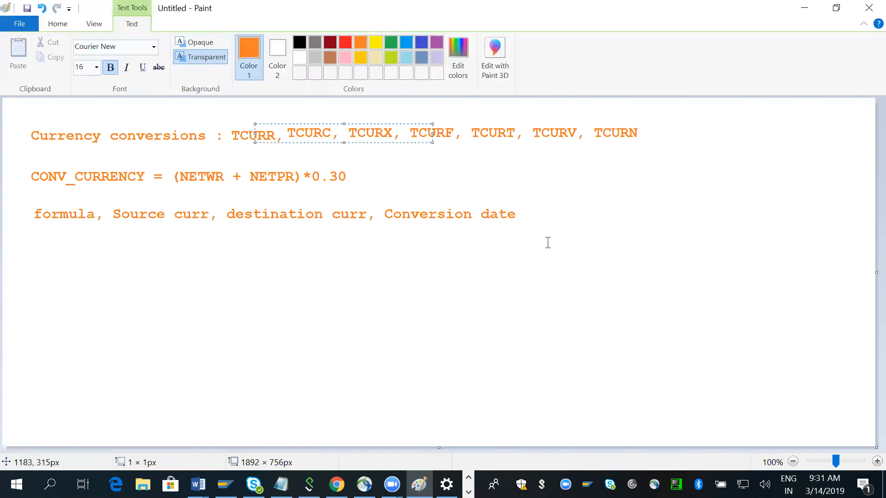
{"action": "left_click", "coordinate": [537, 213]}
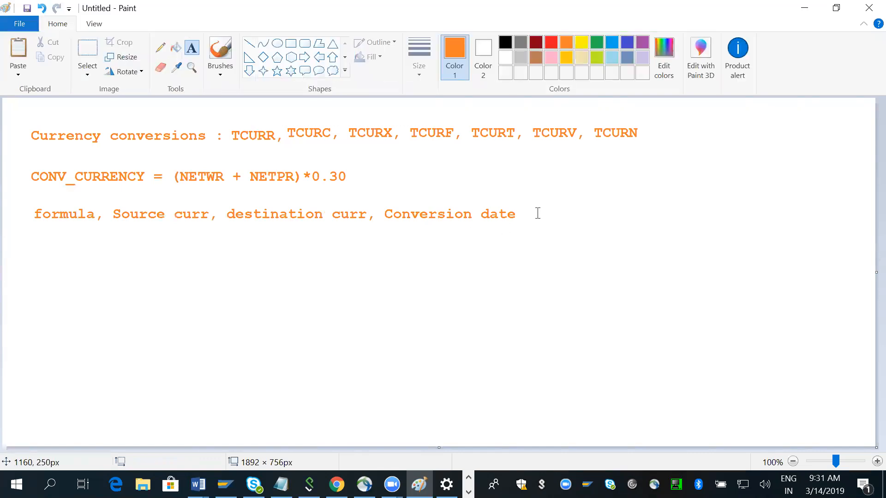
{"action": "left_click", "coordinate": [528, 213]}
{"action": "type", "text": "[ c"}
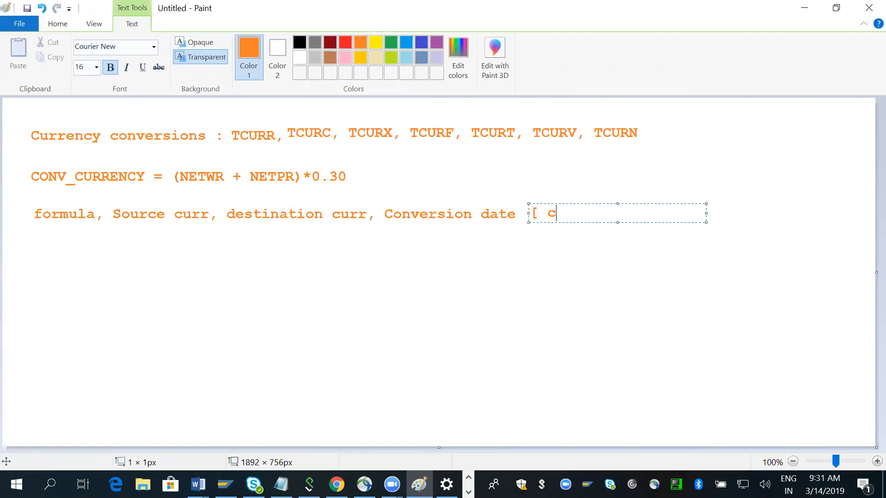
{"action": "type", "text": "onversion type"}
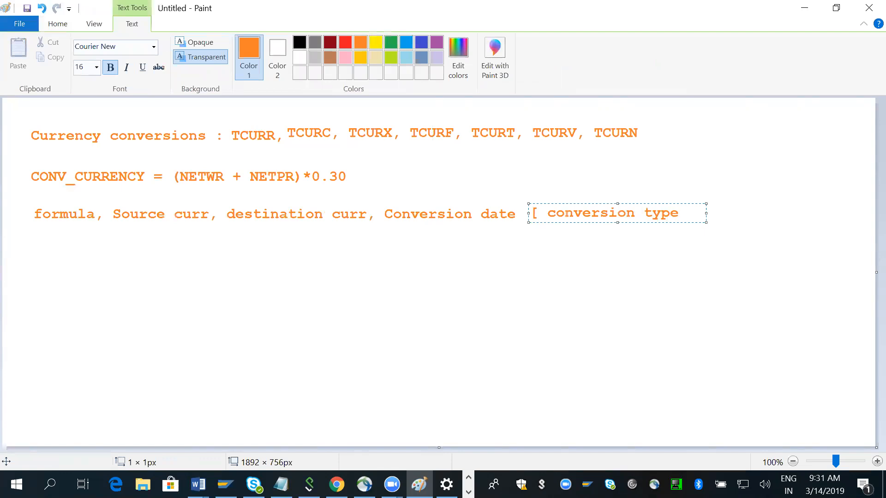
{"action": "type", "text": " ]"}
{"action": "left_click", "coordinate": [629, 311]}
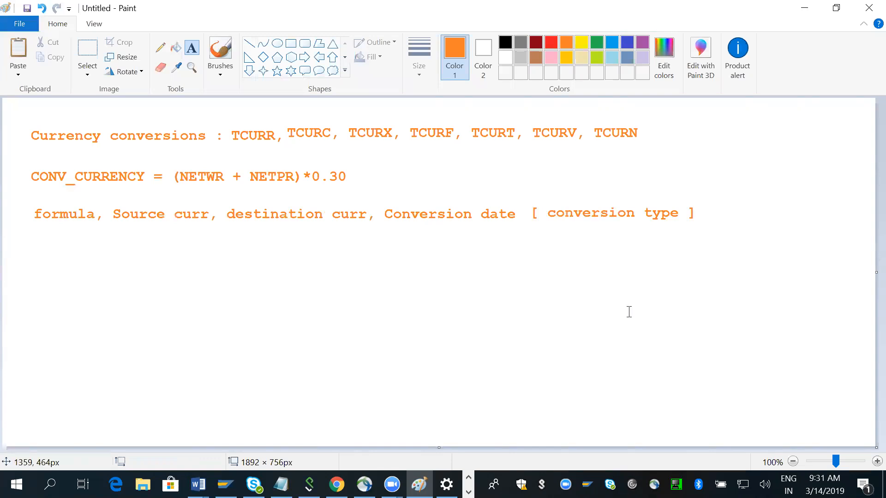
{"action": "left_click", "coordinate": [706, 218]}
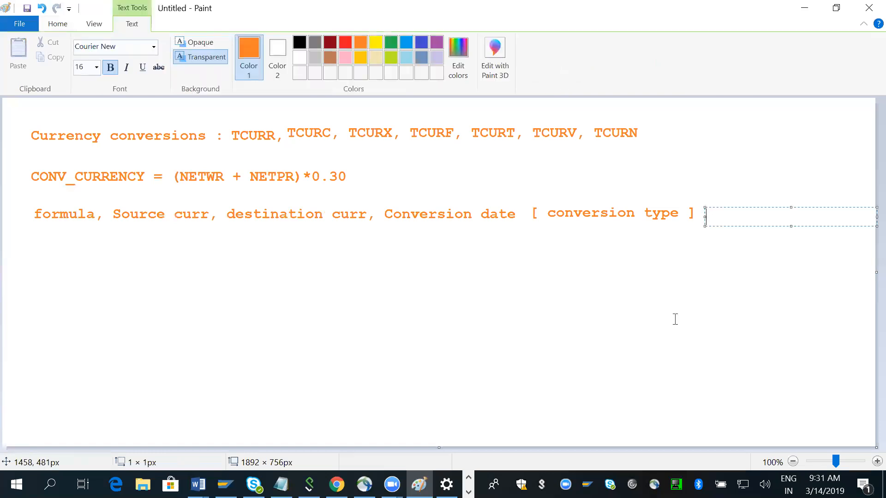